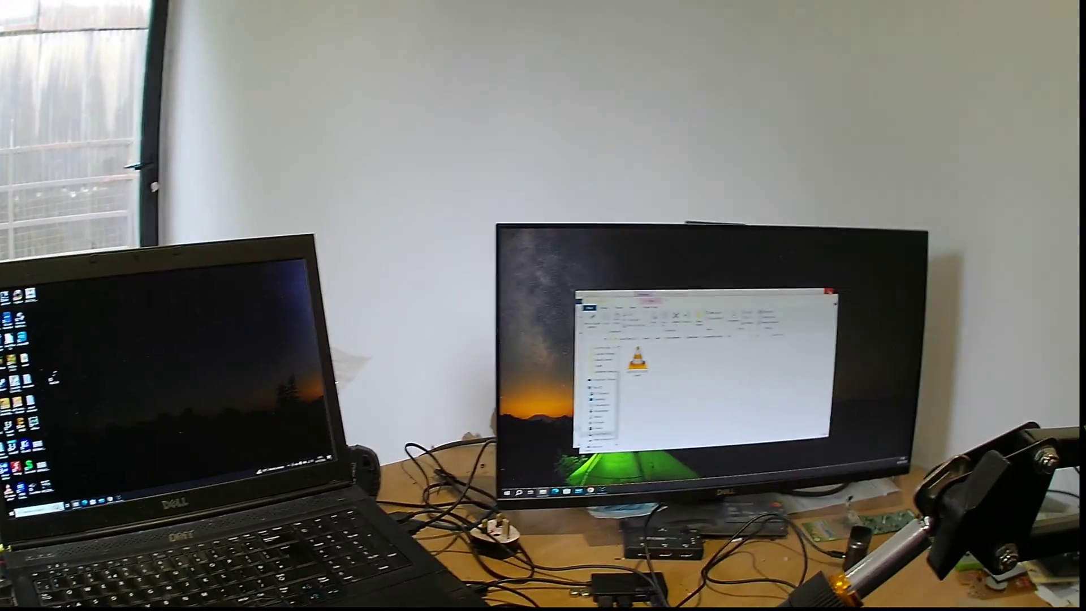
# - Launch ST_109M_SETTING.exe from the ST-109M Net Locator 1.9.0 folder and read the configuration stored in the connected net locator
pyautogui.doubleClick(638, 360)
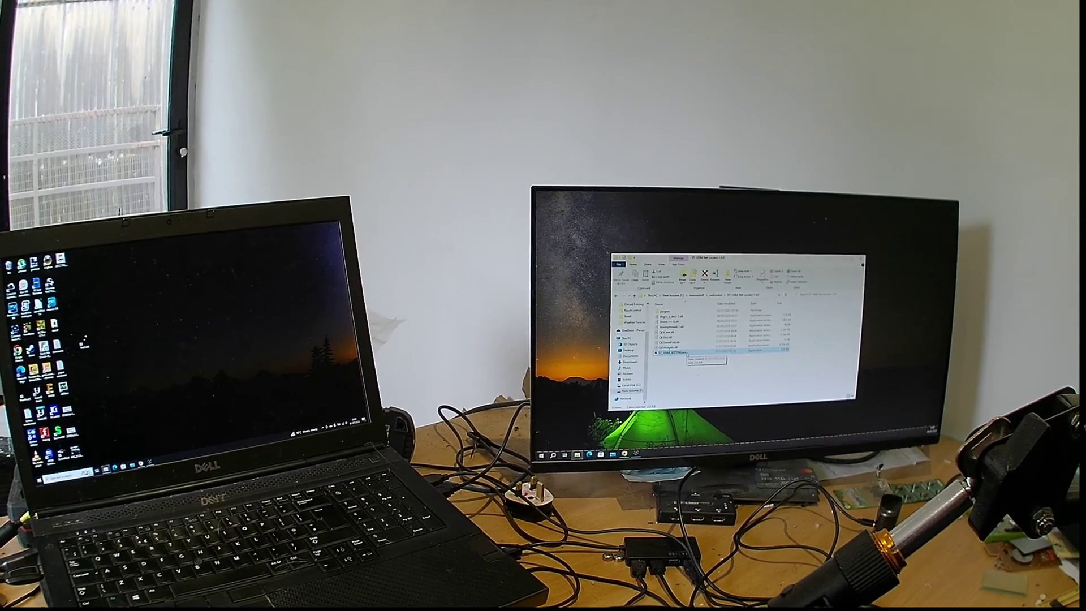
pyautogui.doubleClick(688, 354)
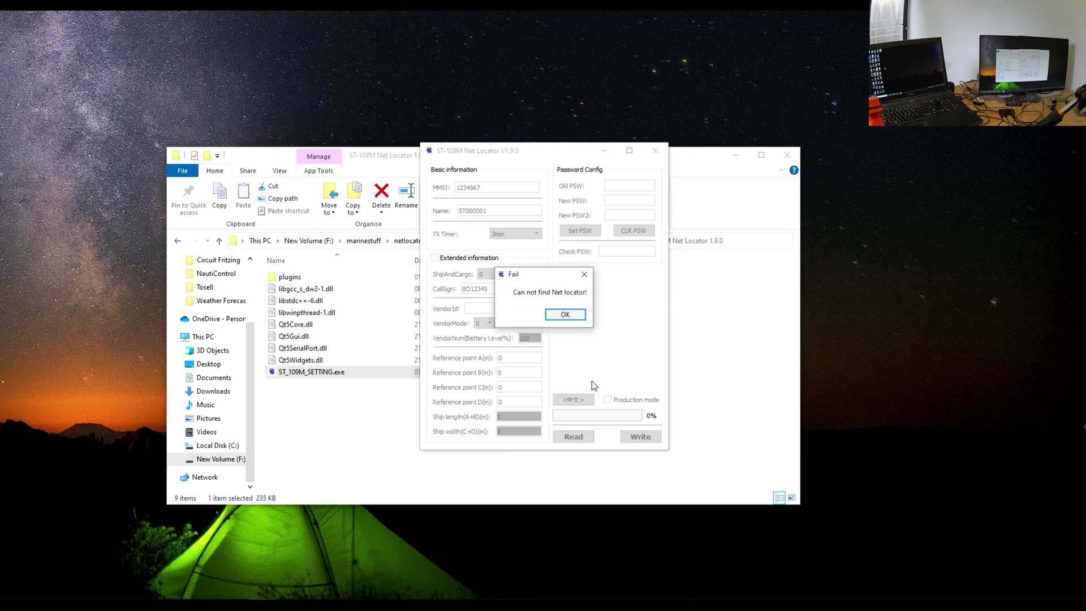
pyautogui.click(567, 315)
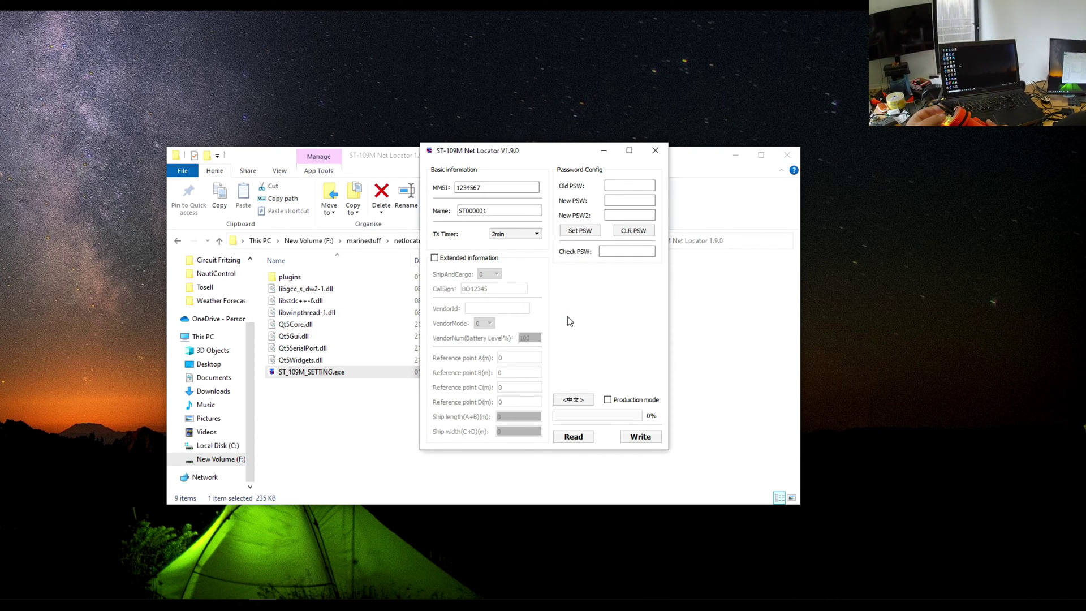
pyautogui.click(577, 434)
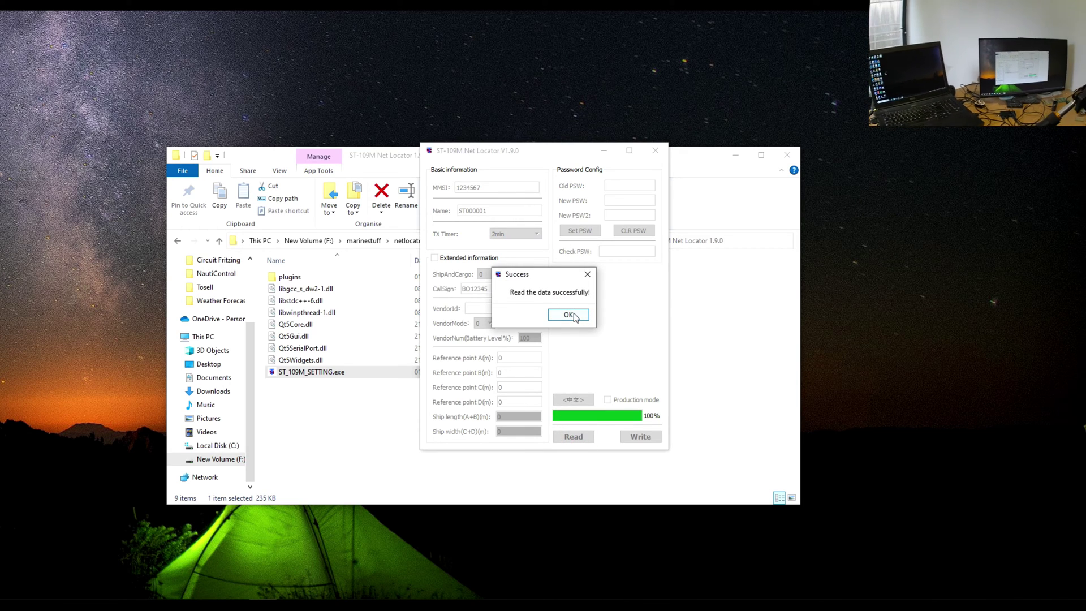
pyautogui.click(568, 315)
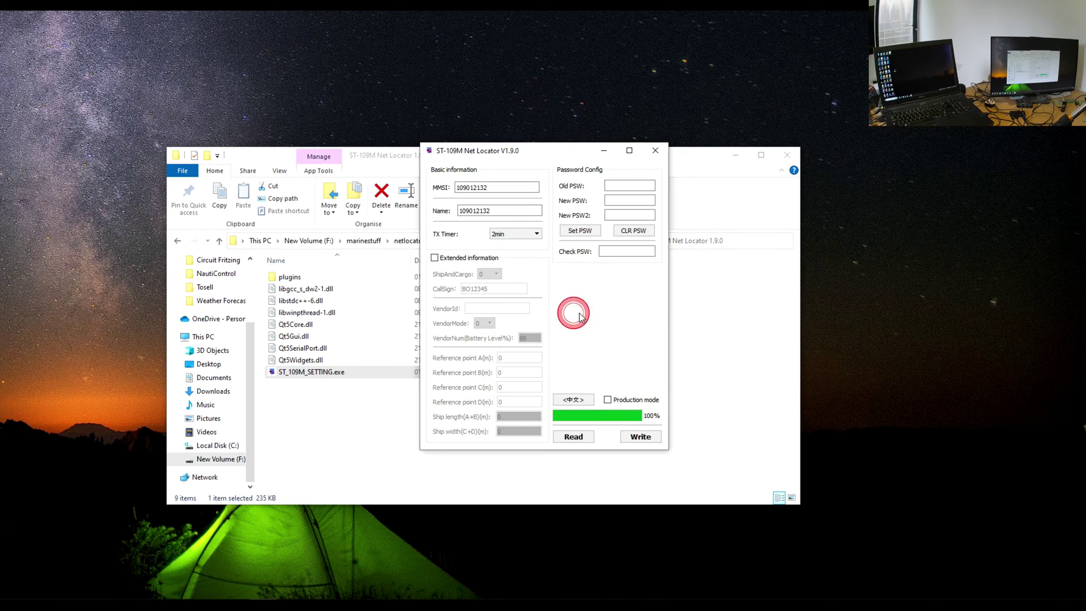
# - Set the TX Timer to 1min and enable the extended information with ShipAndCargo set to 36
pyautogui.click(504, 236)
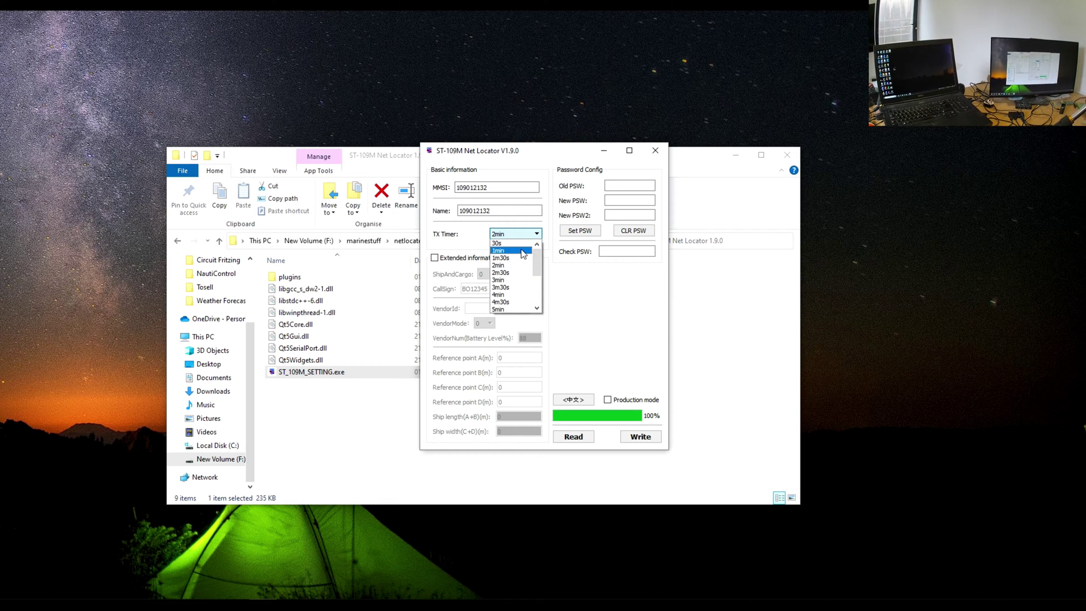
pyautogui.click(520, 250)
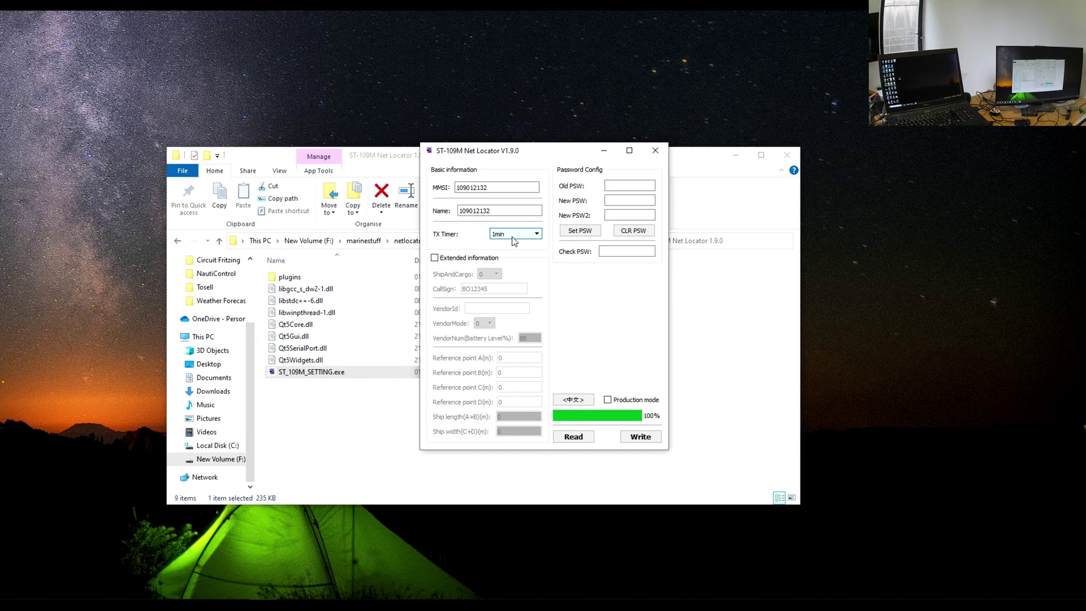
pyautogui.click(478, 258)
pyautogui.click(497, 274)
pyautogui.moveTo(497, 288); pyautogui.dragTo(500, 303)
pyautogui.click(496, 284)
pyautogui.click(496, 284)
pyautogui.click(497, 283)
pyautogui.click(487, 290)
# - Switch to Chrome and look up ship type code 36 in MarineTraffic's AIS Shiptype number table
pyautogui.click(207, 605)
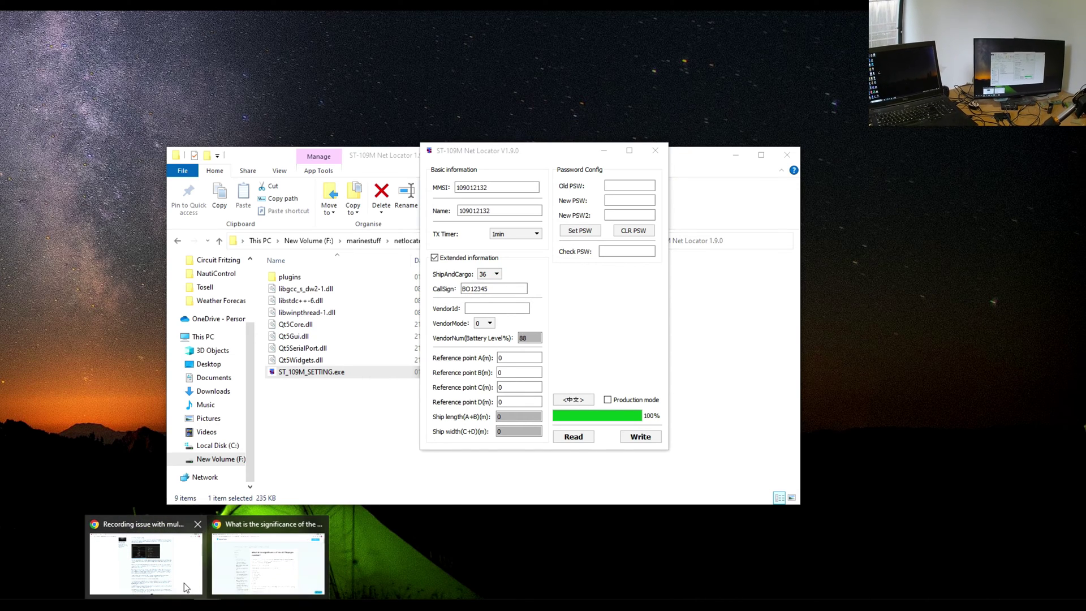
pyautogui.click(255, 580)
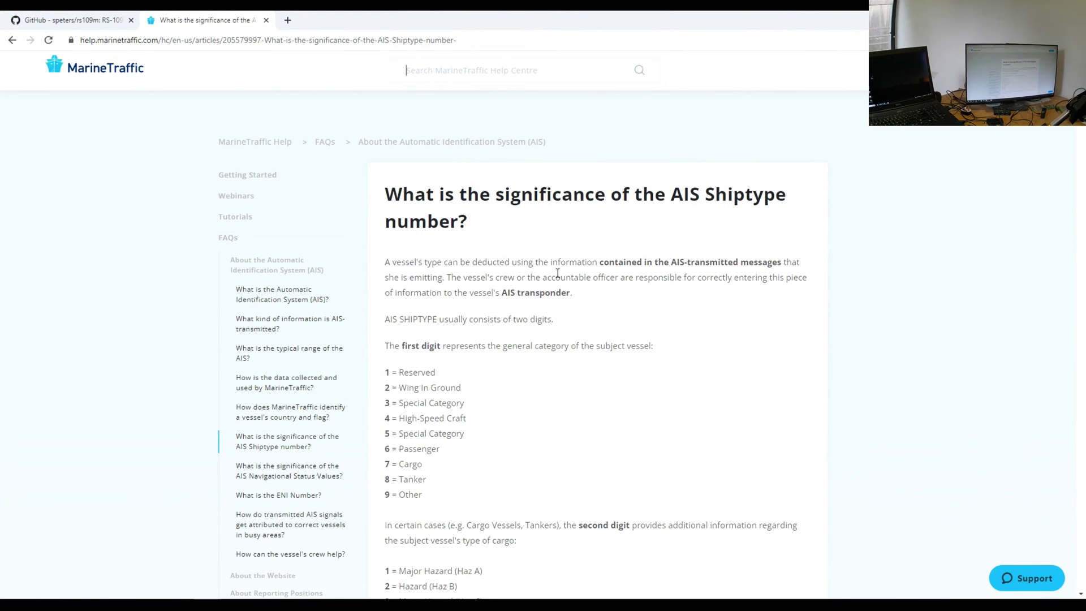
pyautogui.scroll(-15, 502, 383)
pyautogui.scroll(-7, 522, 354)
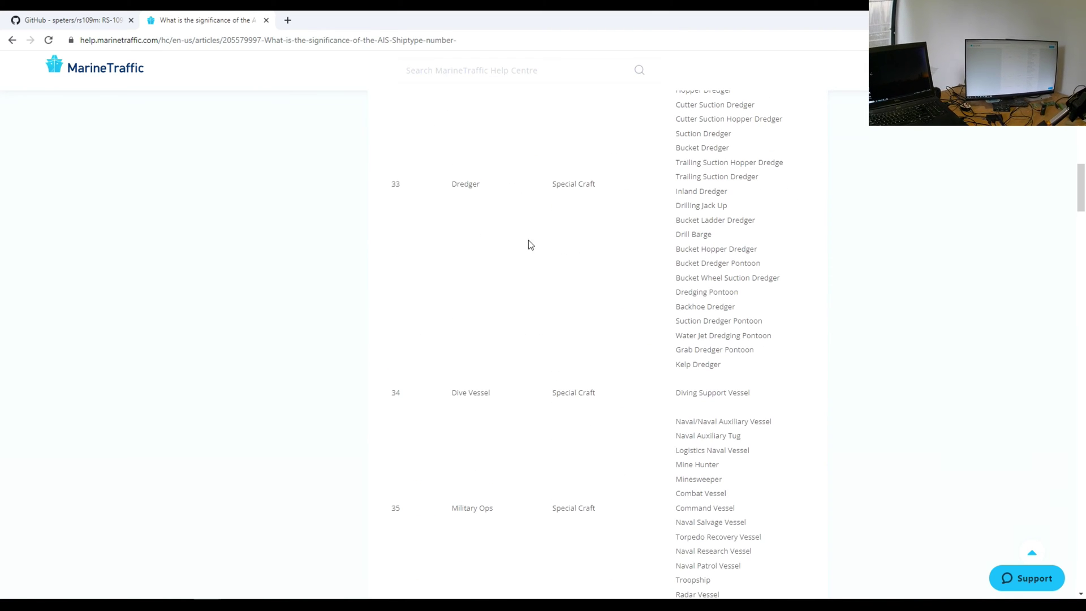
pyautogui.scroll(-3, 583, 316)
pyautogui.scroll(-2, 627, 338)
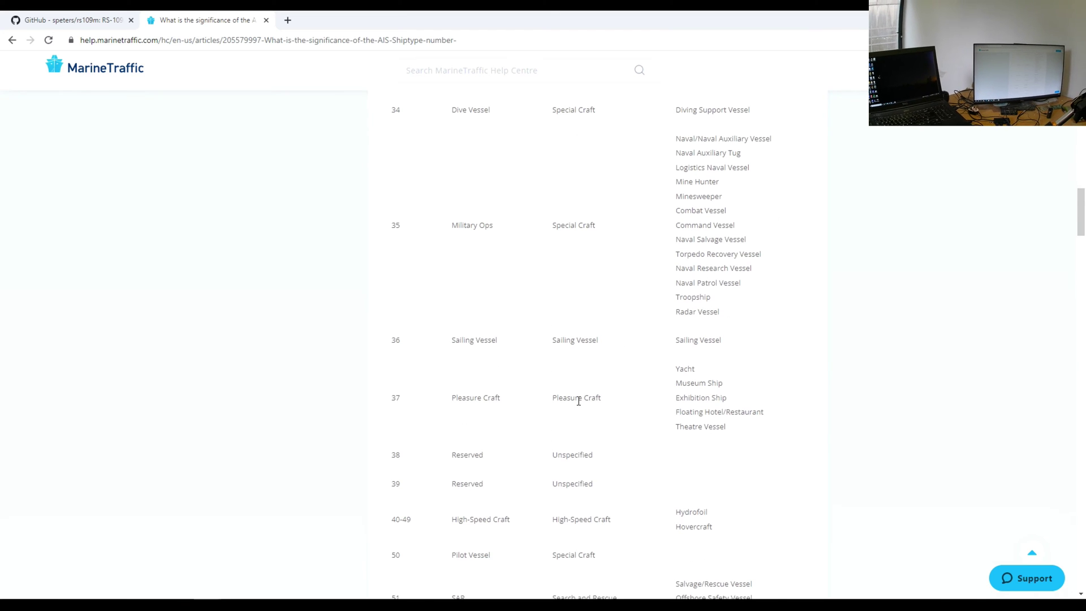
pyautogui.moveTo(744, 345); pyautogui.dragTo(386, 341)
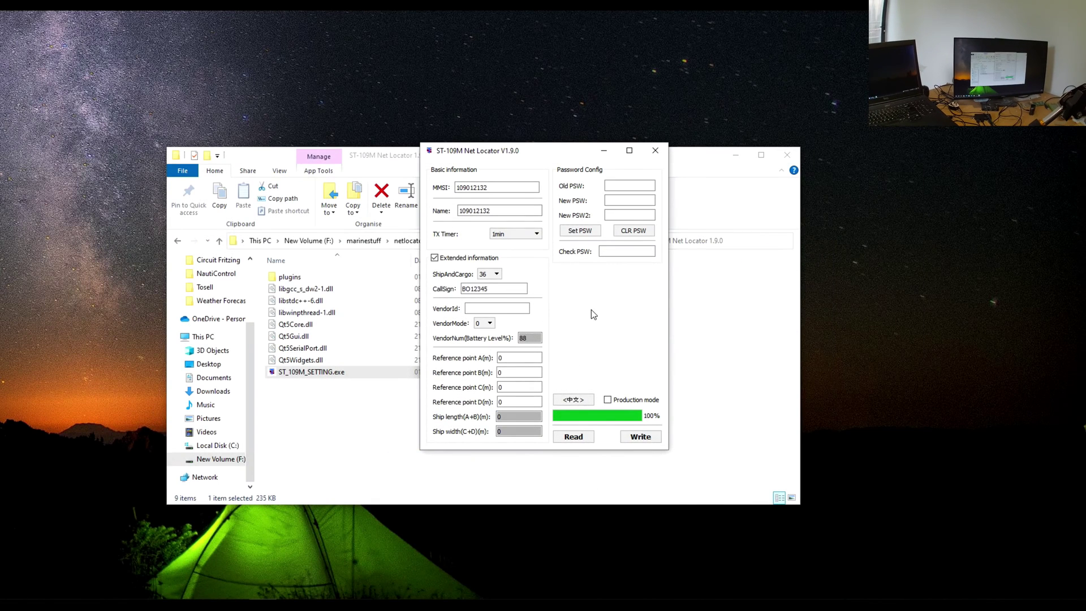
# - Check the MMSI and Name fields in the Net Locator tool and write the configuration to the device
pyautogui.doubleClick(485, 188)
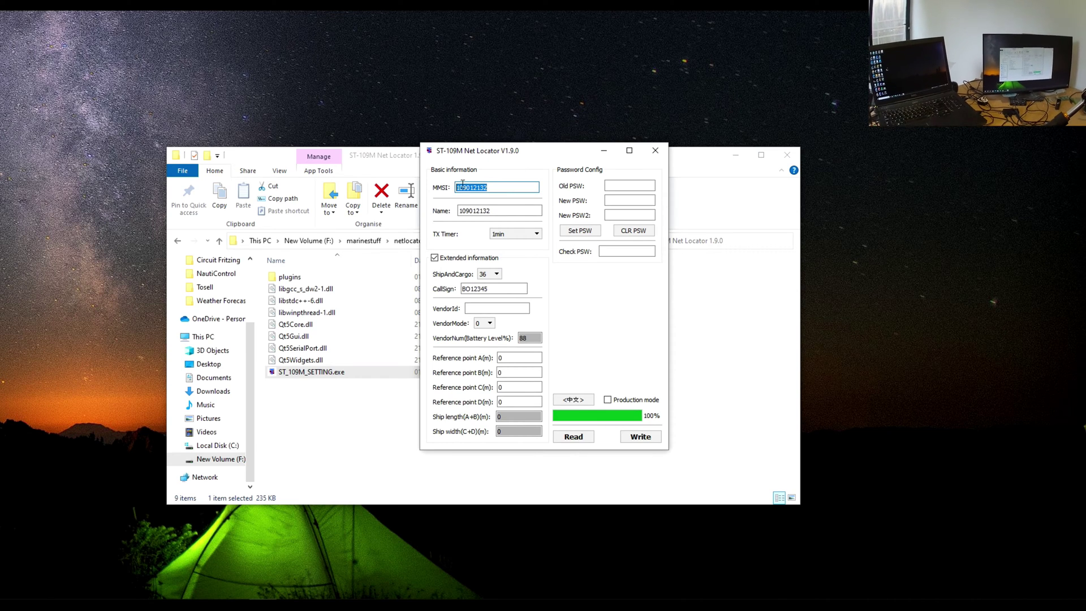
pyautogui.doubleClick(512, 210)
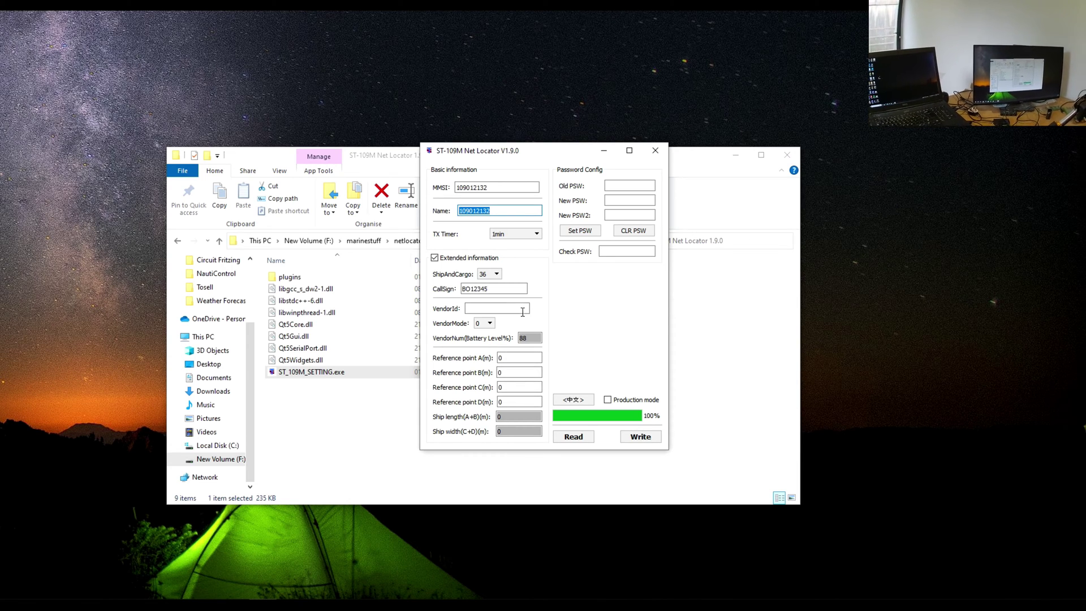
pyautogui.click(640, 437)
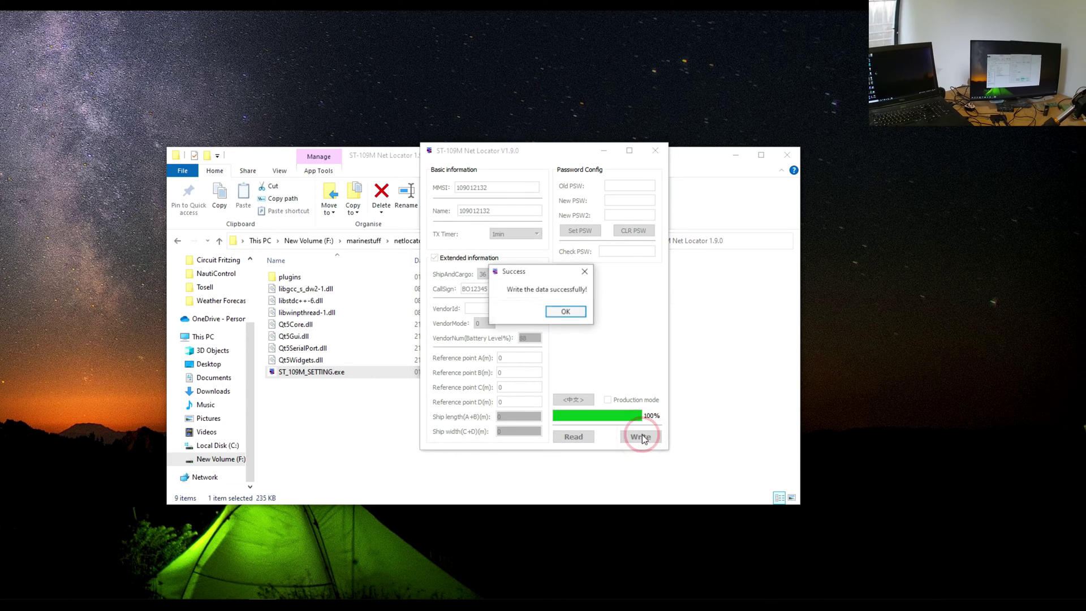
pyautogui.click(576, 313)
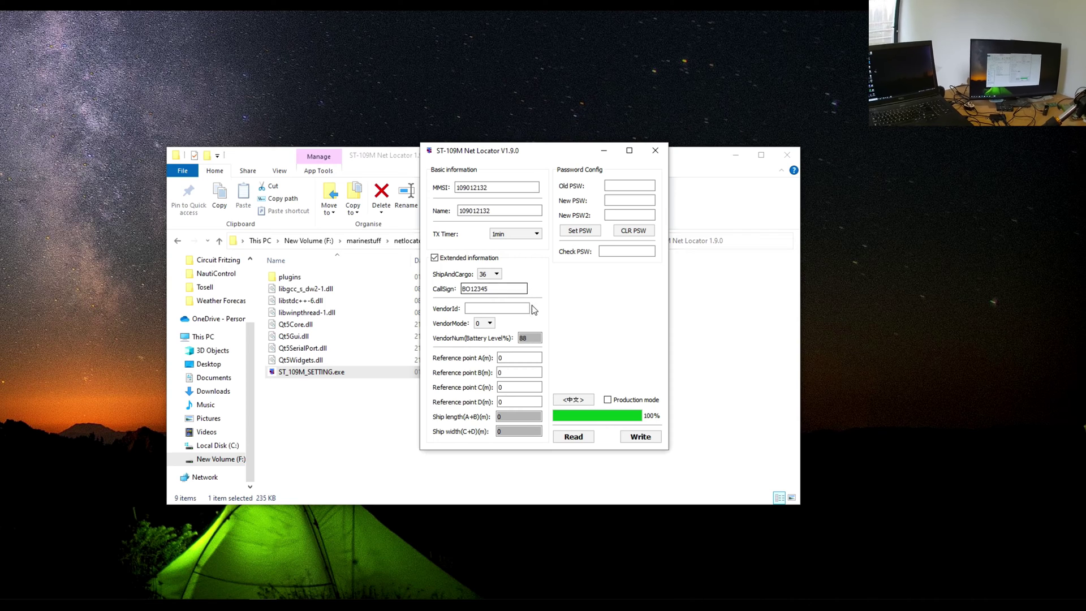
# - Change the CallSign to BO12999 and write the updated configuration to the net locator
pyautogui.moveTo(525, 287); pyautogui.dragTo(483, 295)
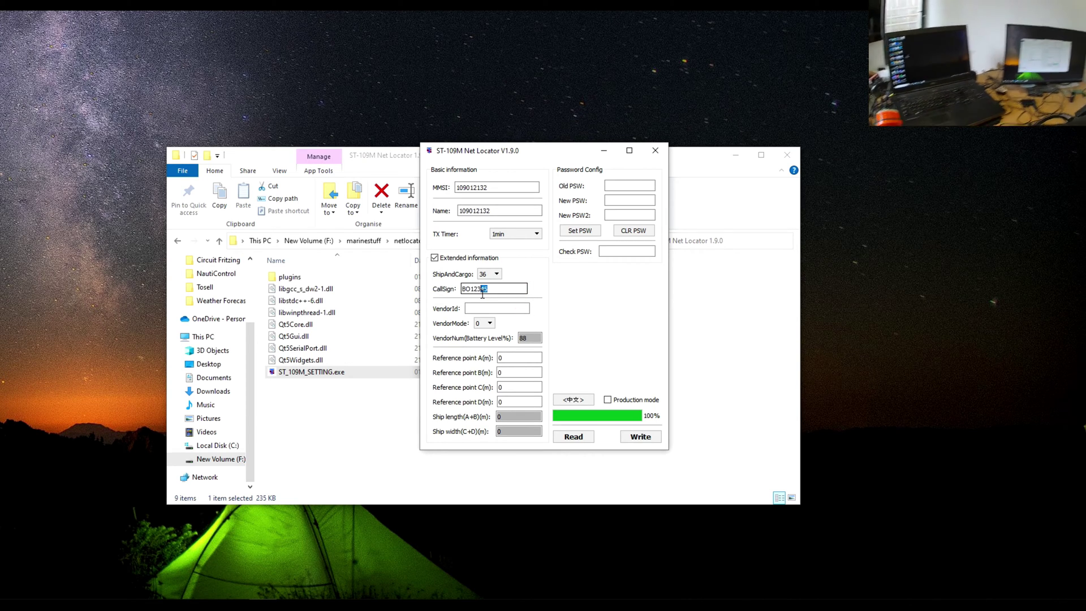
pyautogui.press('BackSpace')
pyautogui.press('BackSpace')
pyautogui.write('999')
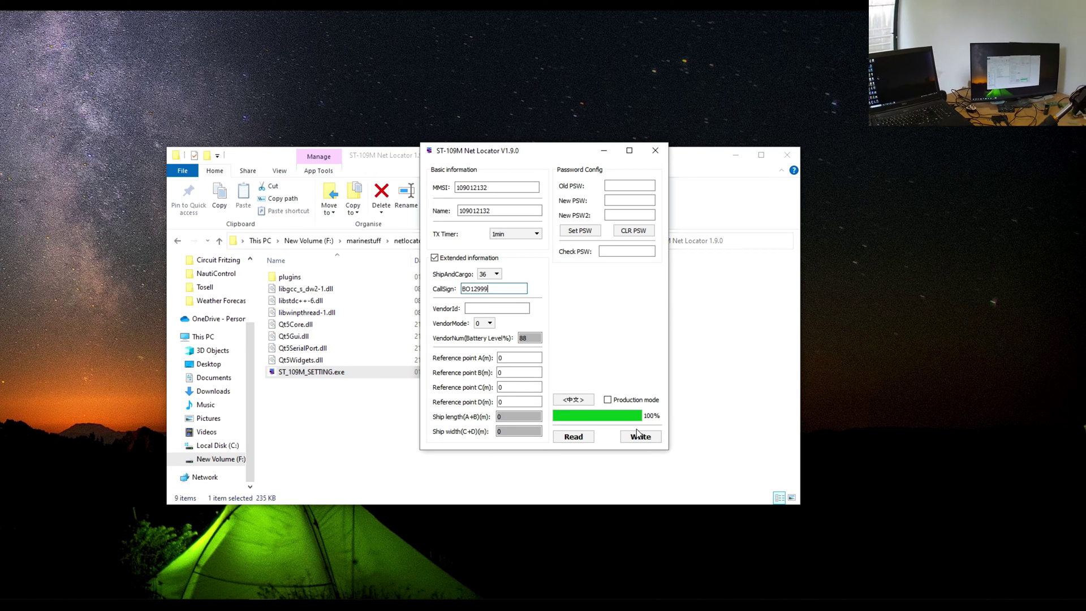
pyautogui.click(638, 438)
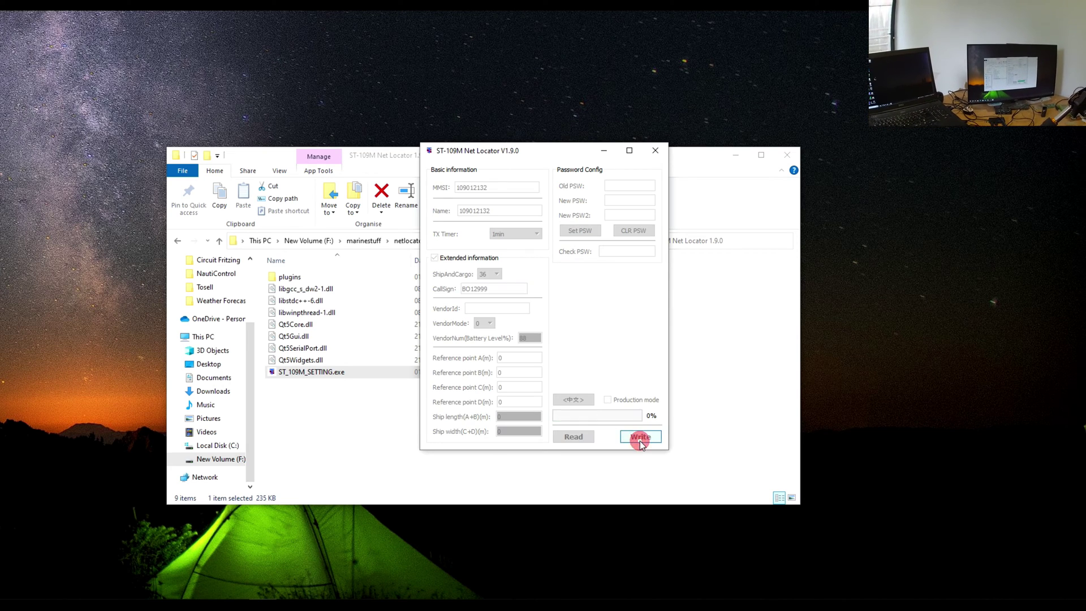
pyautogui.click(565, 312)
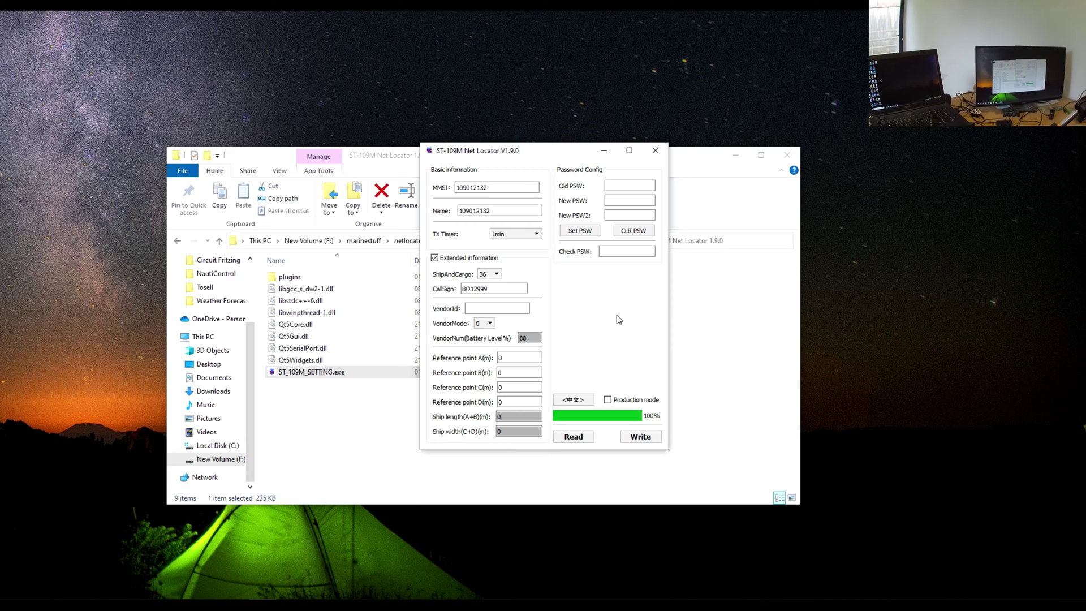
pyautogui.click(520, 234)
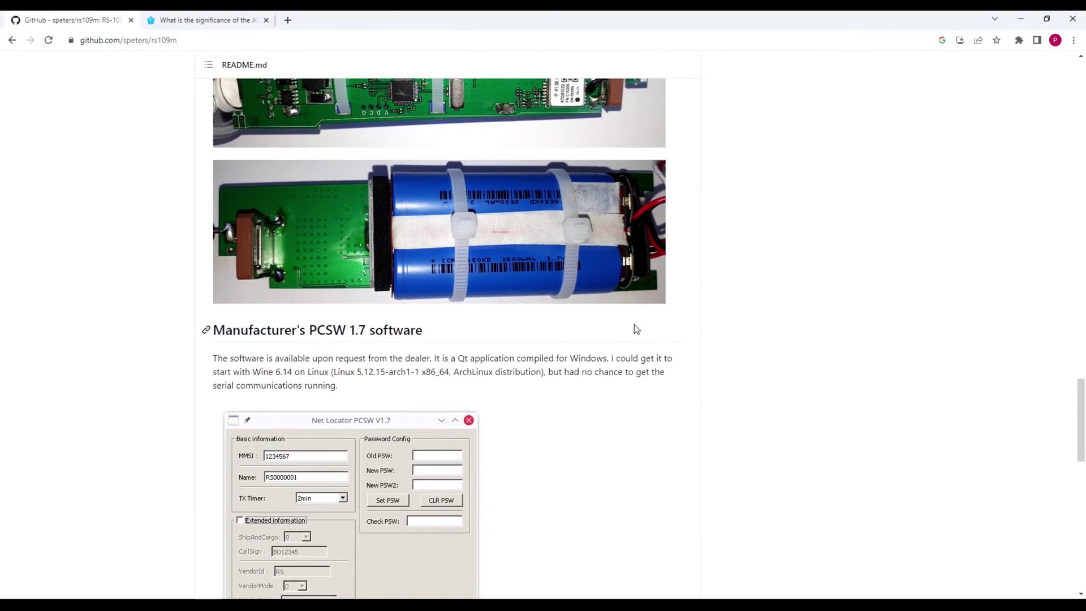
# - Review the rs109m README on GitHub, covering the rs109m.py options, the buoy's internals and PCB photos, and the manufacturer's PCSW 1.7 software
pyautogui.scroll(20, 633, 328)
pyautogui.scroll(-15, 630, 330)
pyautogui.scroll(3, 535, 301)
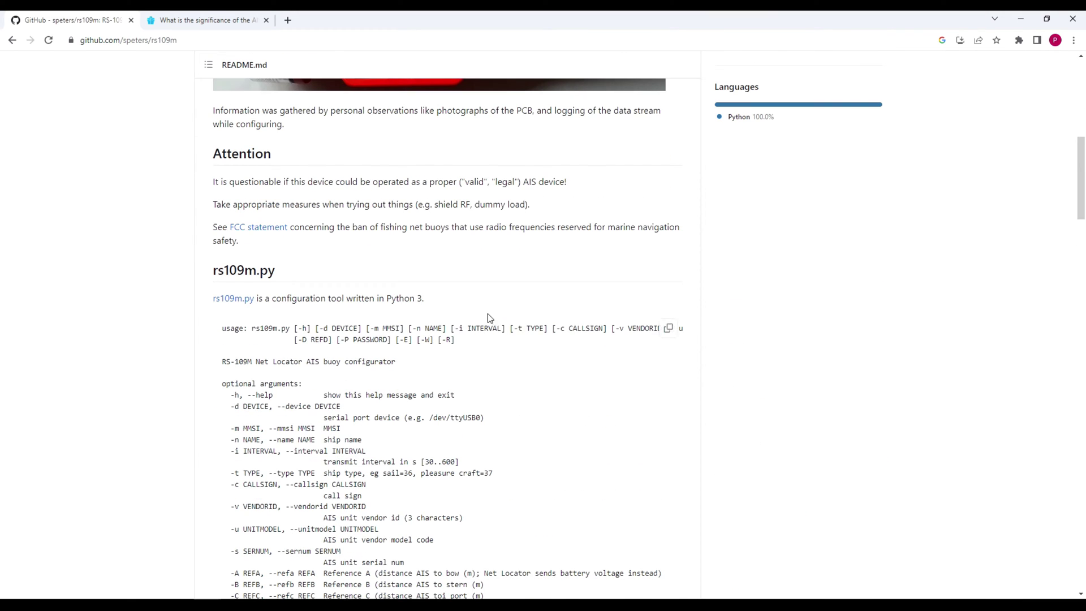
pyautogui.scroll(-5, 452, 345)
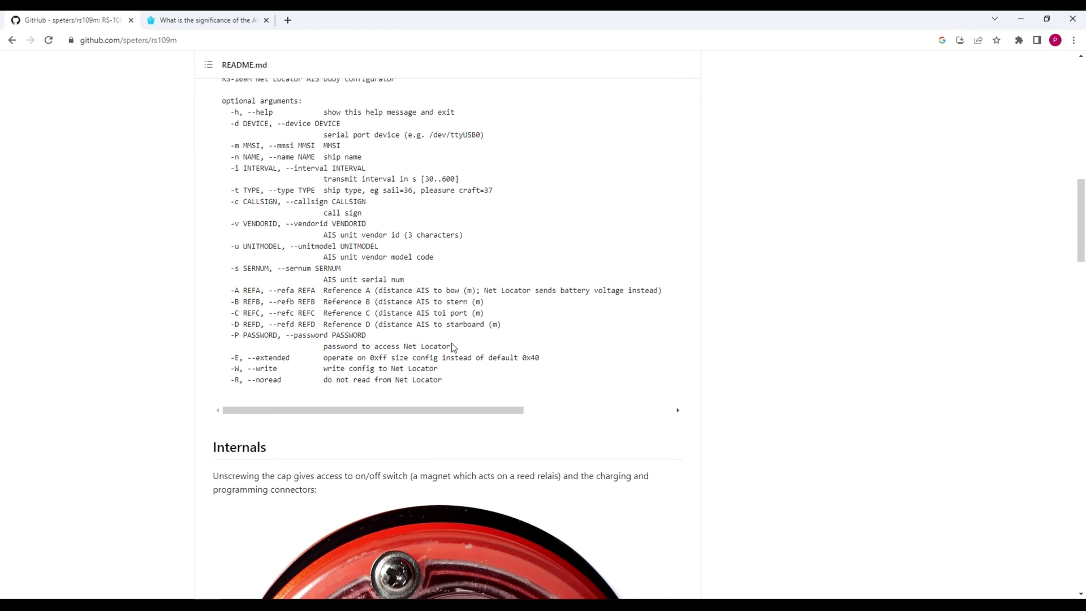
pyautogui.scroll(-5, 452, 344)
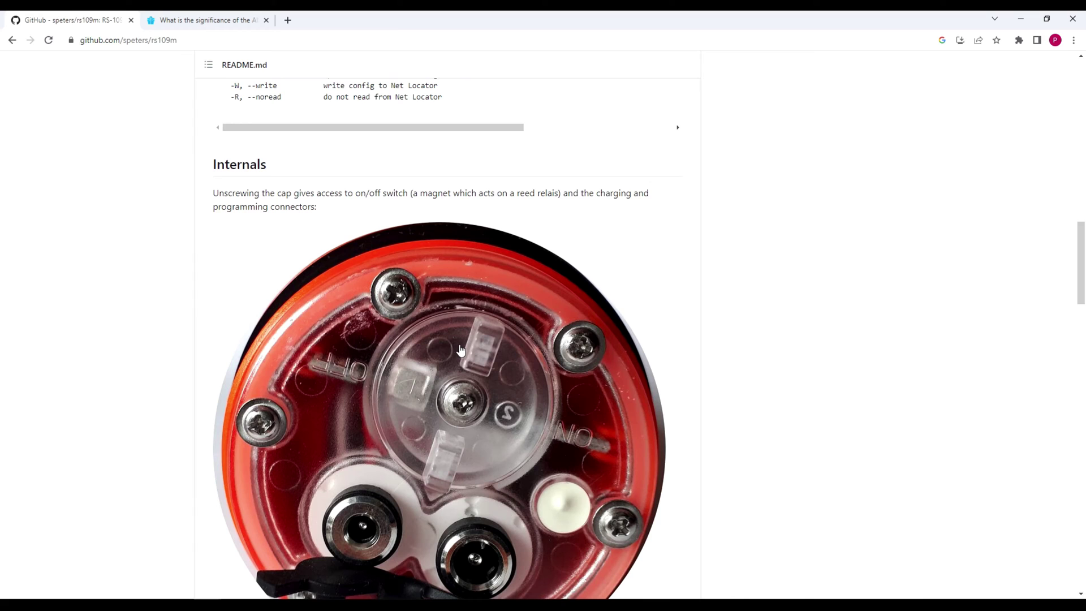
pyautogui.scroll(-2, 459, 350)
pyautogui.scroll(-10, 457, 351)
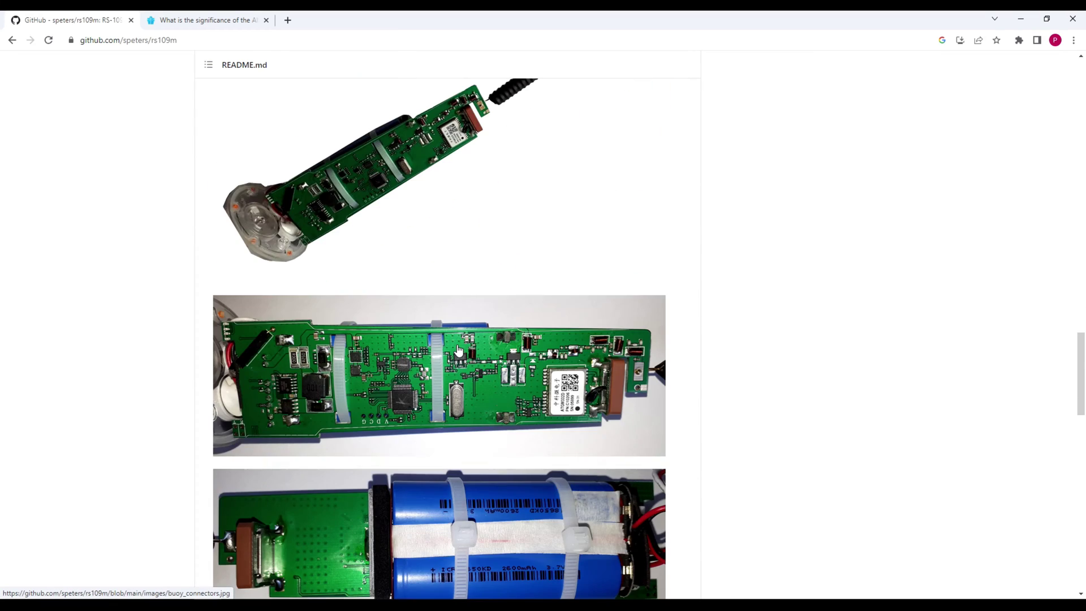
pyautogui.scroll(2, 464, 328)
pyautogui.scroll(4, 466, 311)
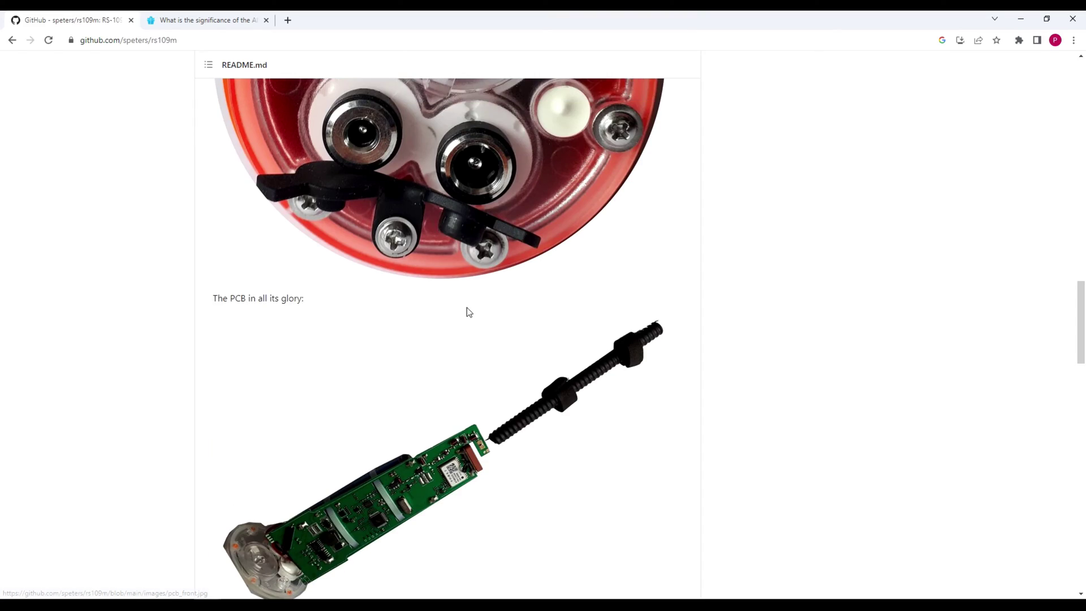
pyautogui.scroll(-7, 467, 311)
pyautogui.scroll(-6, 490, 322)
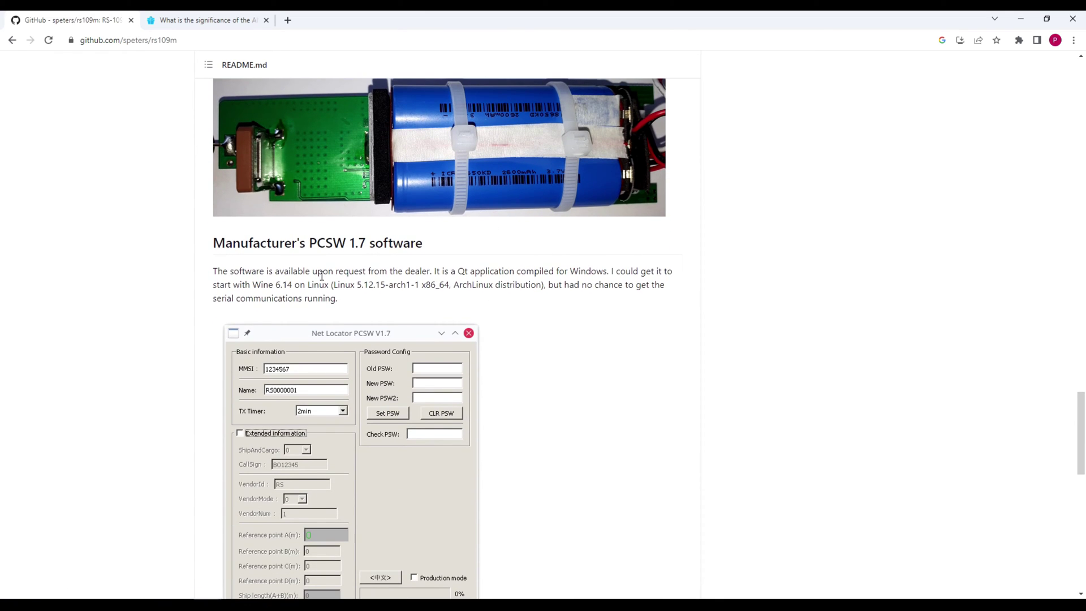
pyautogui.scroll(-13, 144, 269)
pyautogui.scroll(15, 140, 299)
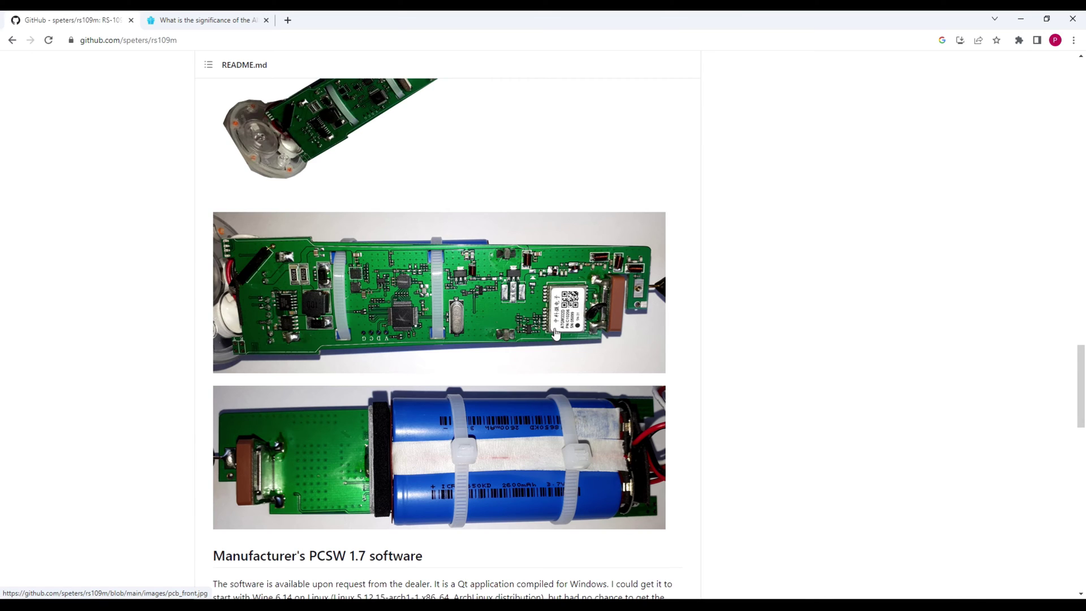
pyautogui.scroll(4, 317, 454)
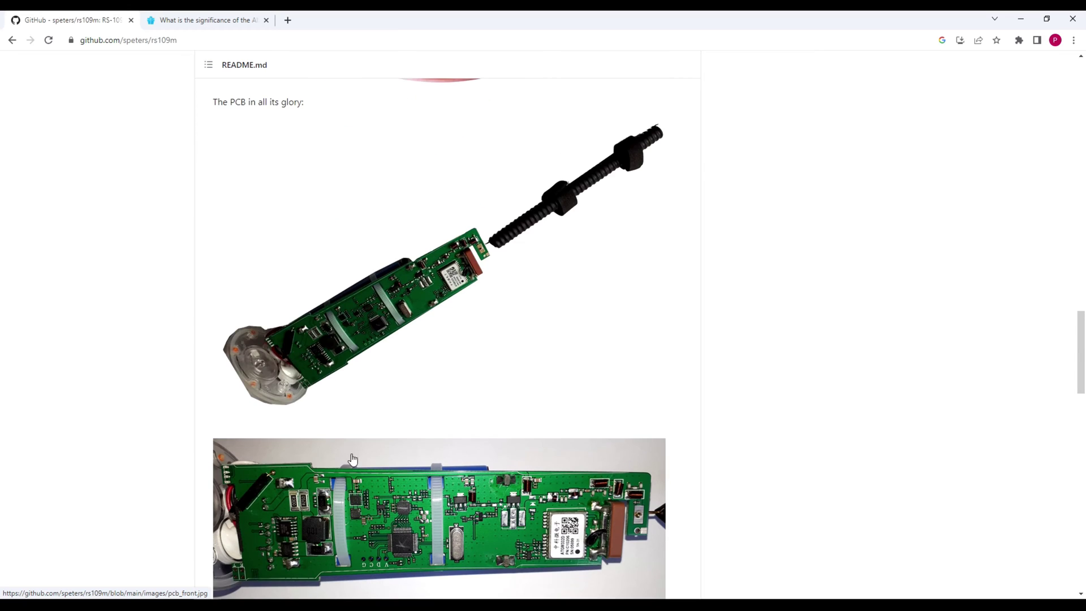
pyautogui.scroll(5, 502, 349)
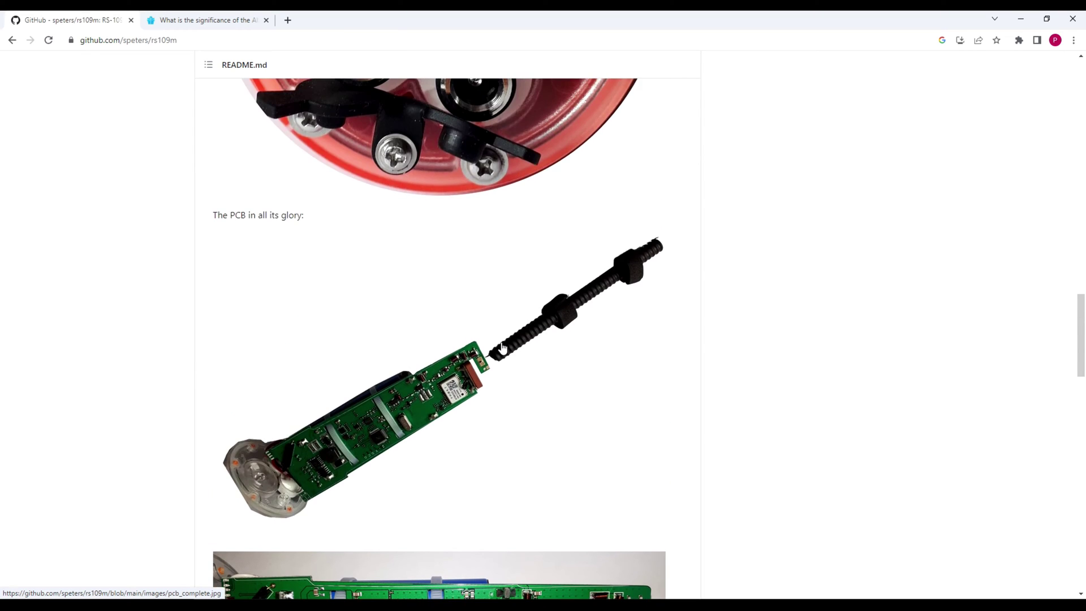
pyautogui.scroll(15, 502, 349)
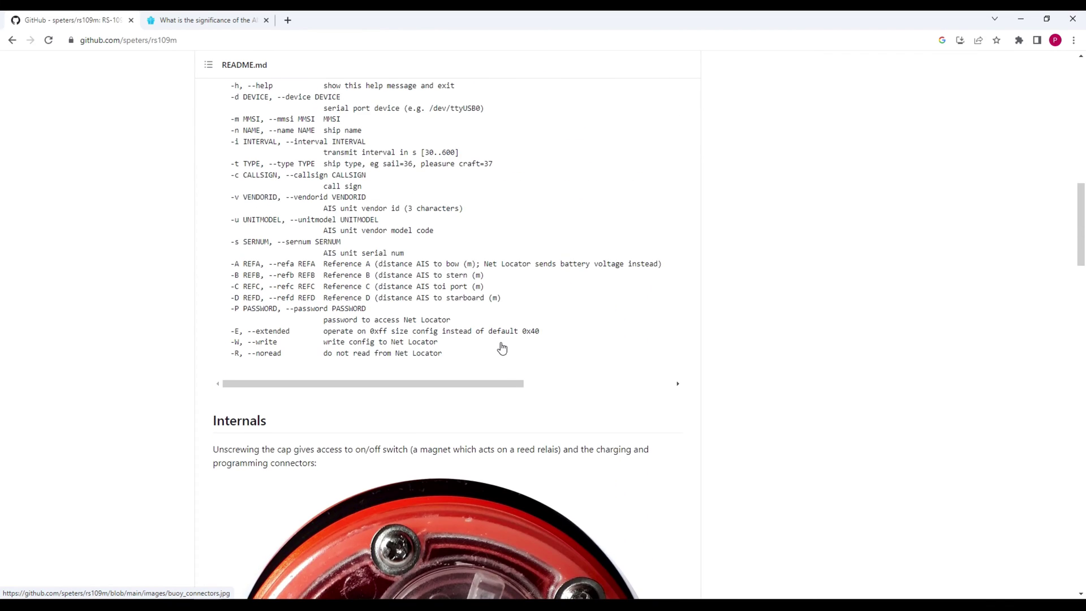
pyautogui.scroll(9, 500, 347)
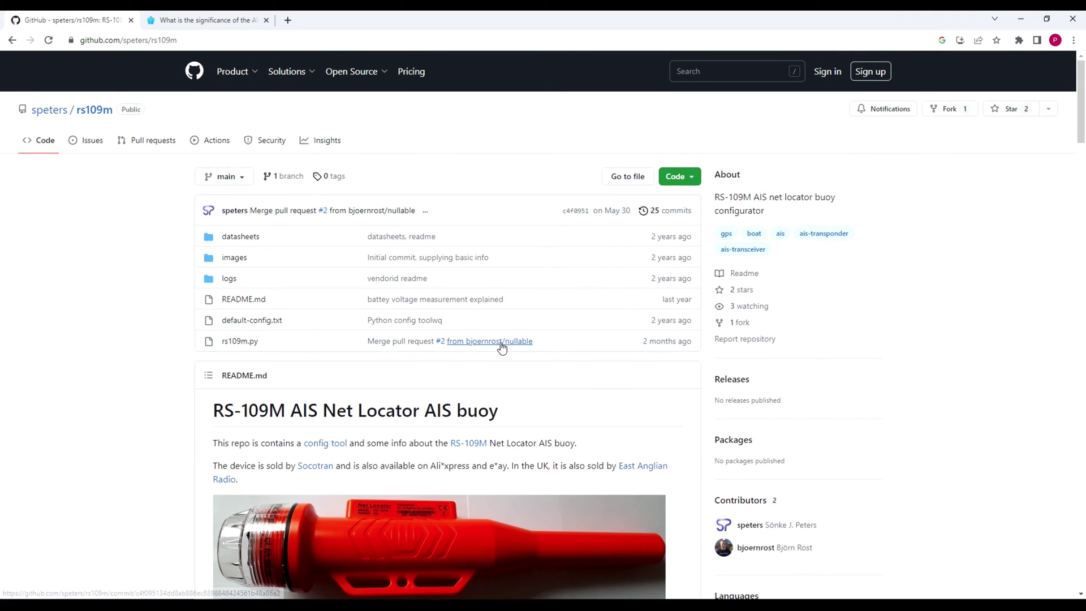
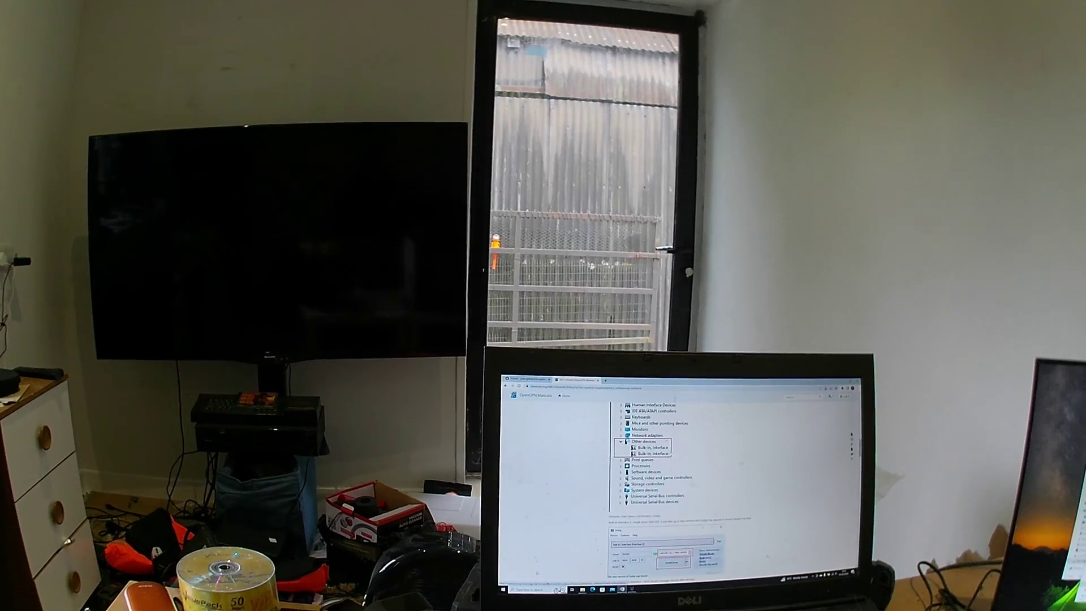
# - Read the Device Manager driver instructions for the Bulk-In interfaces on the OpenCPN Manuals AIS Software page
pyautogui.scroll(-5, 678, 486)
pyautogui.scroll(-10, 690, 481)
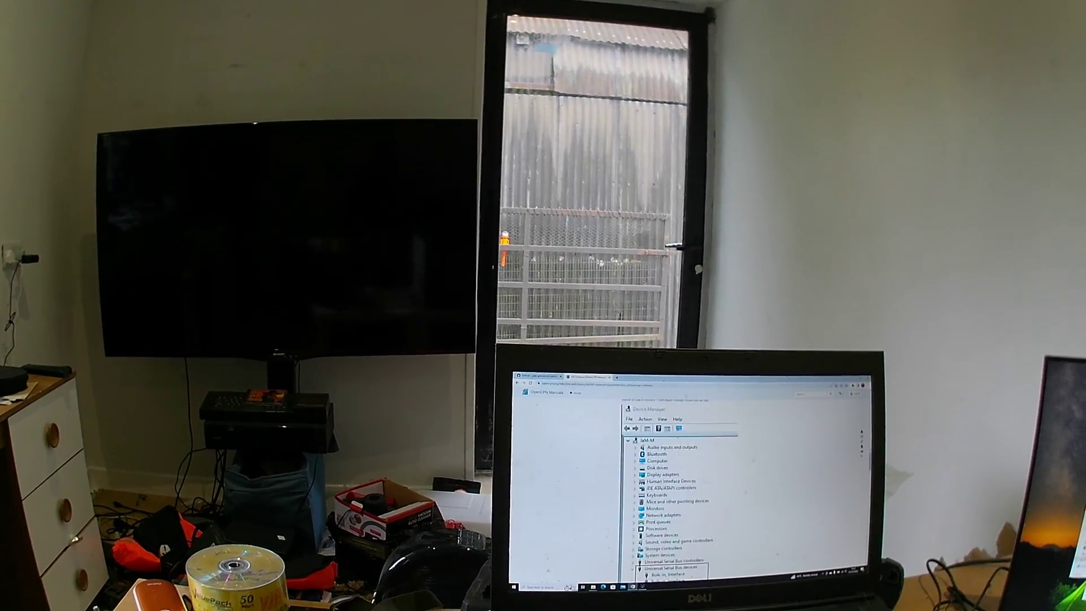
pyautogui.scroll(-5, 696, 481)
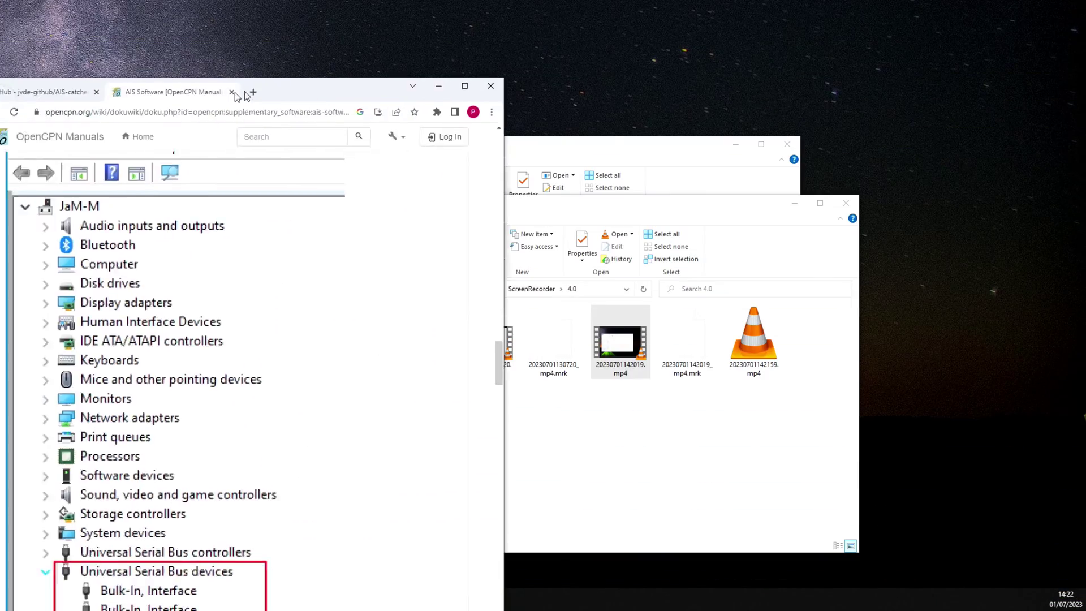
# - Review the OpenCPN AIS Software page from the SDR hardware and Windows 10 installation sections through the Bulk-In interface driver setup
pyautogui.moveTo(236, 96); pyautogui.dragTo(396, 92)
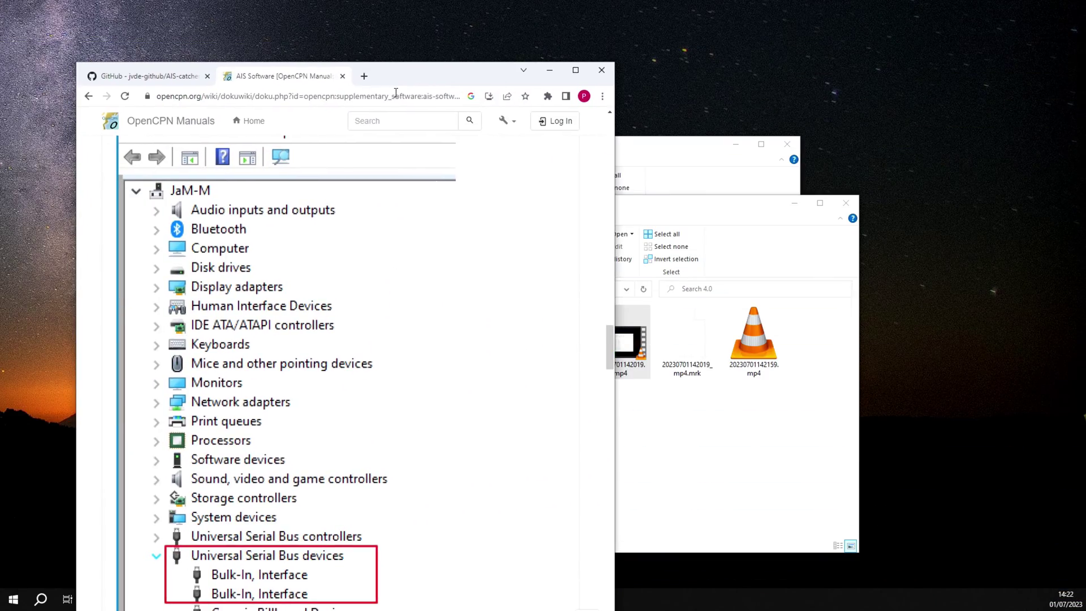
pyautogui.click(587, 74)
pyautogui.scroll(15, 721, 229)
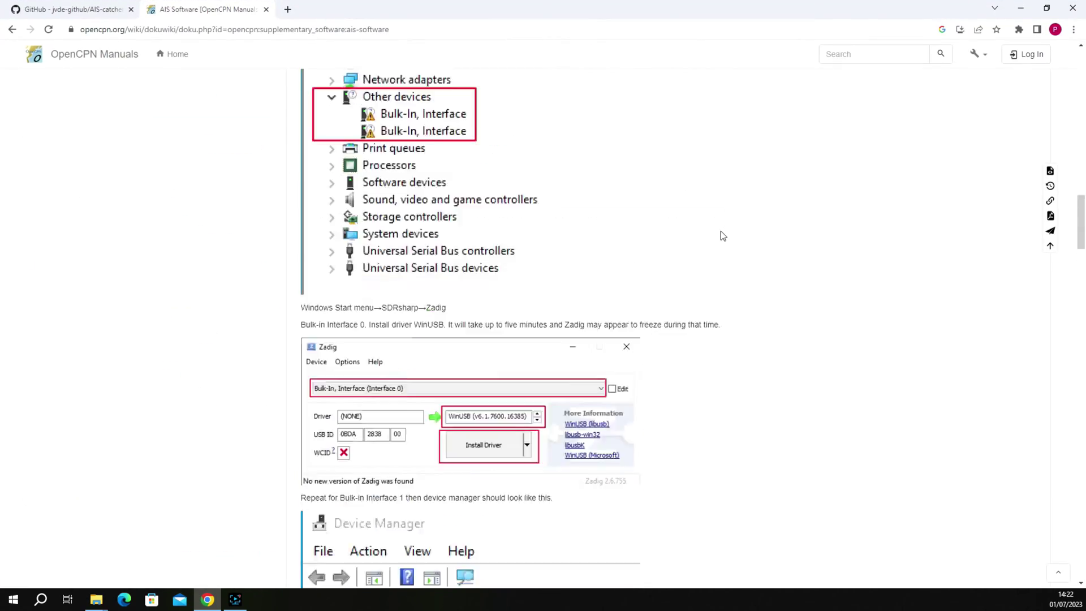
pyautogui.scroll(5, 727, 236)
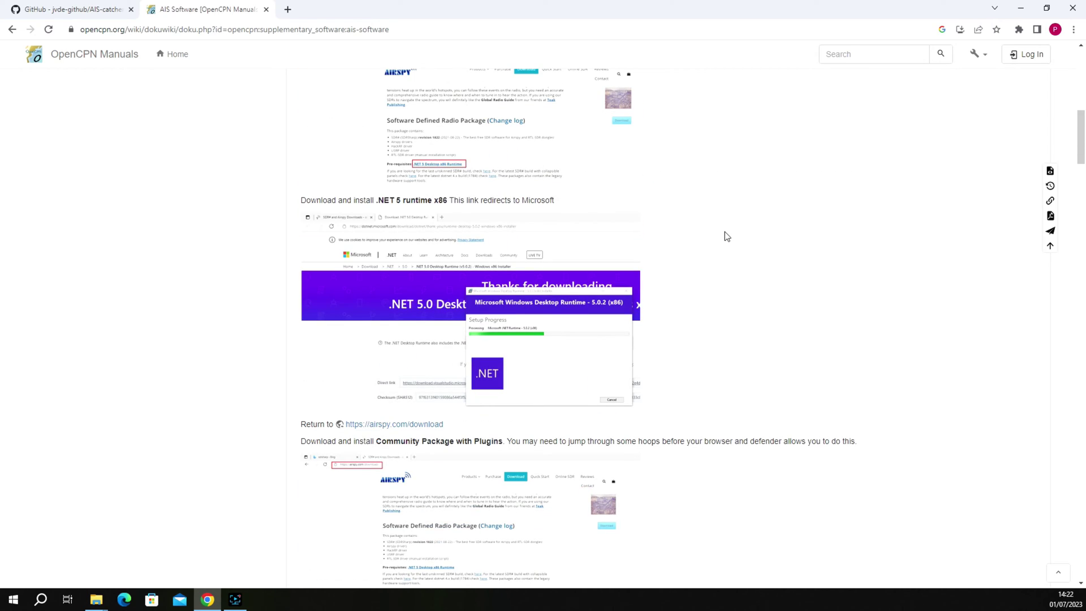
pyautogui.scroll(9, 726, 232)
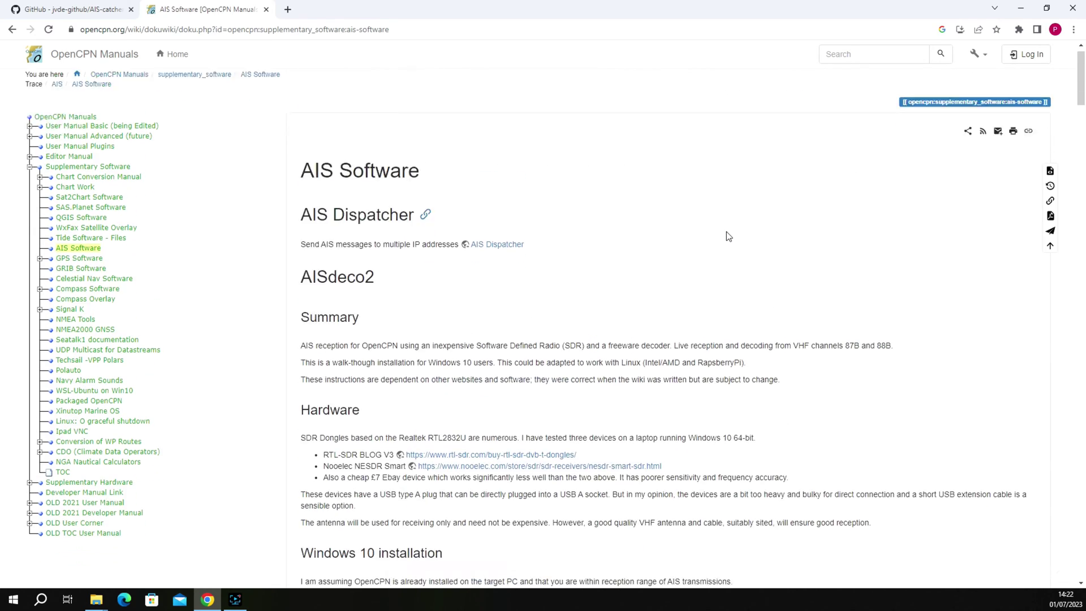
pyautogui.scroll(-12, 503, 205)
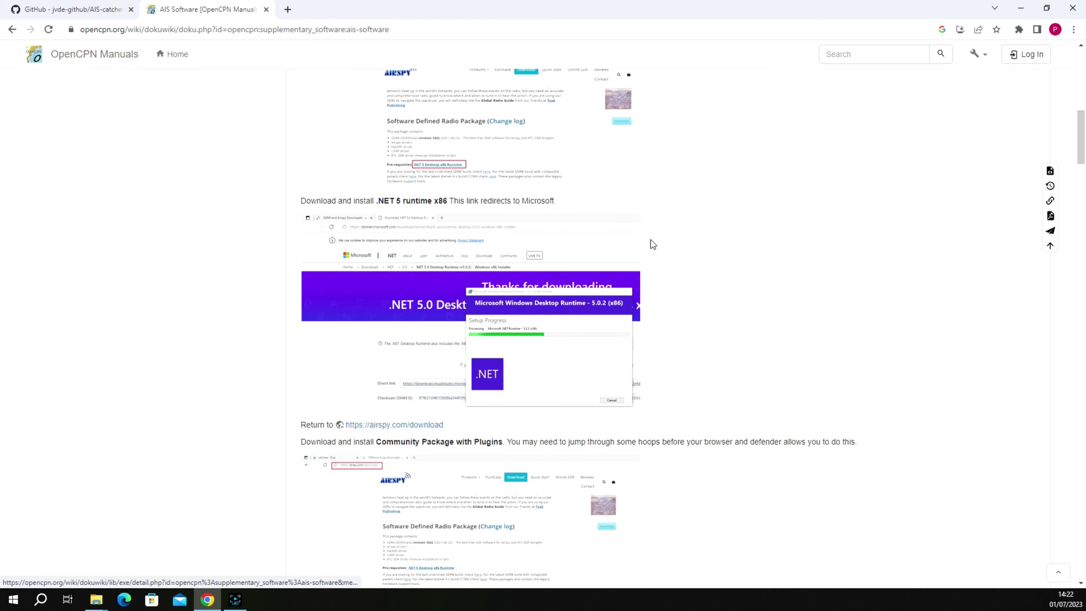
pyautogui.scroll(-5, 650, 244)
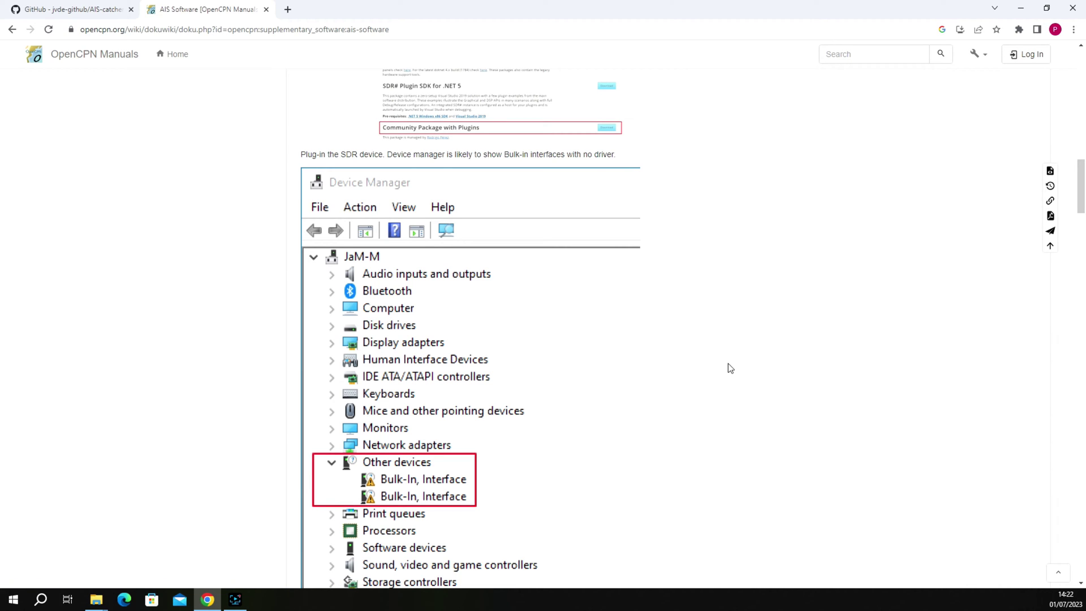
pyautogui.scroll(-3, 728, 366)
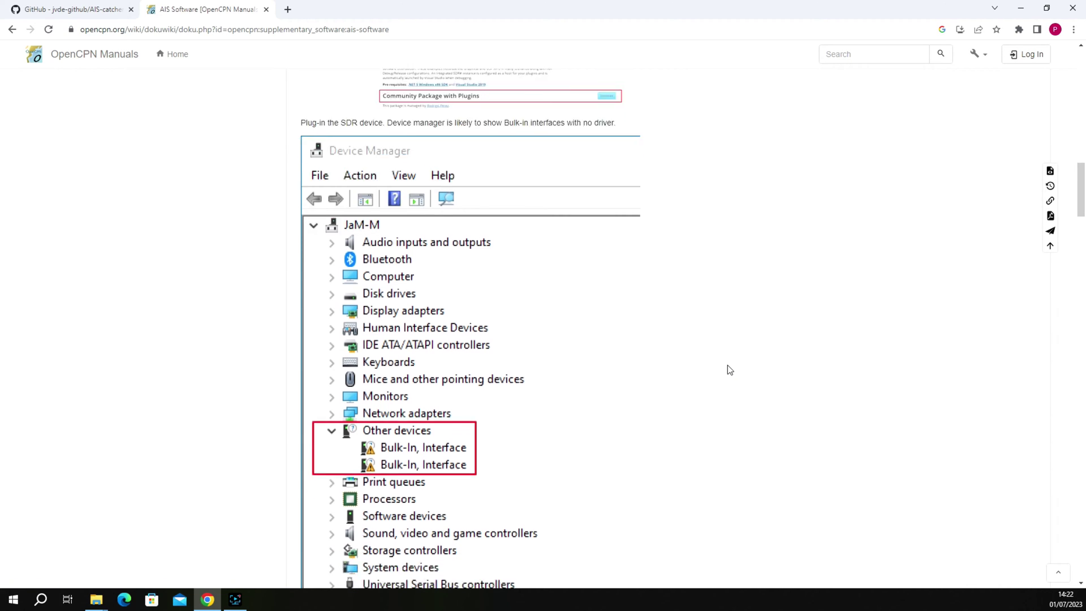
pyautogui.scroll(-2, 647, 361)
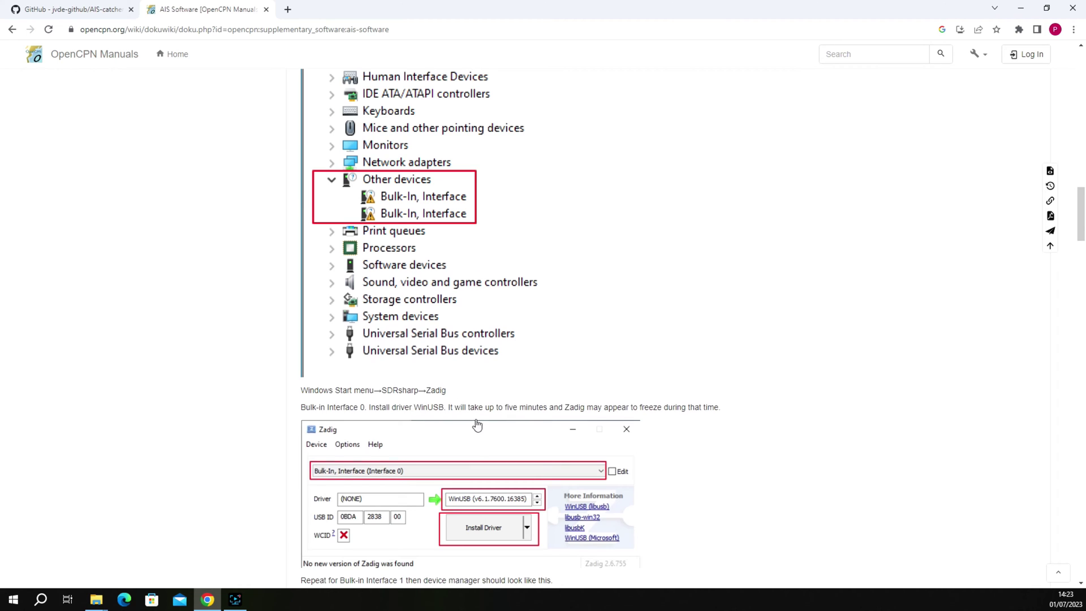
# - Read the SDRsharp tuning, AISDECO2 download, batch file launcher, OpenCPN set-up and AIS launch sections of the AIS Software page
pyautogui.scroll(-10, 470, 435)
pyautogui.scroll(-7, 481, 456)
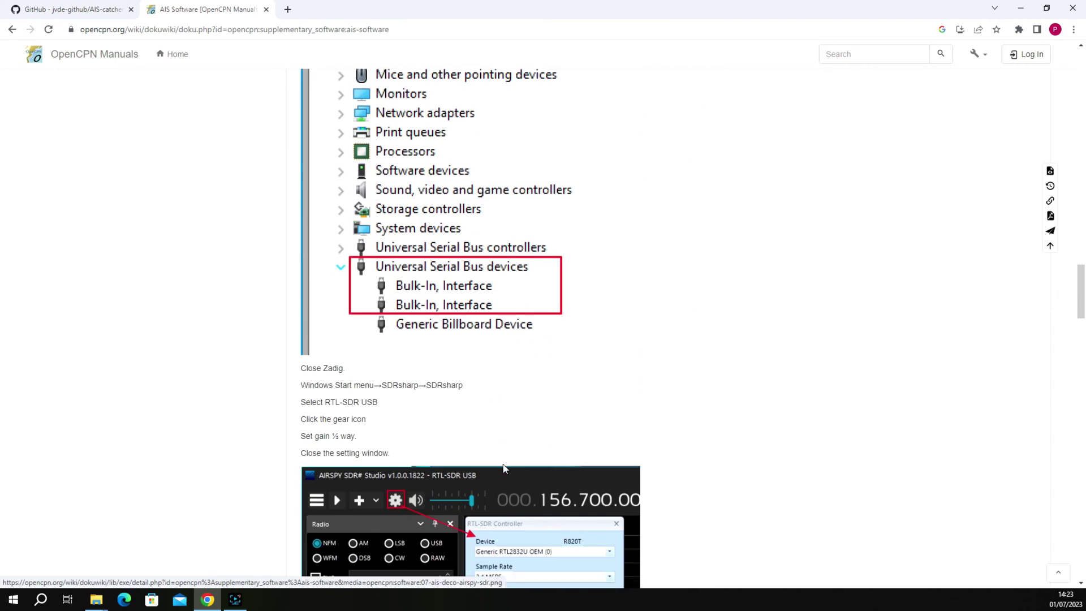
pyautogui.scroll(-7, 536, 447)
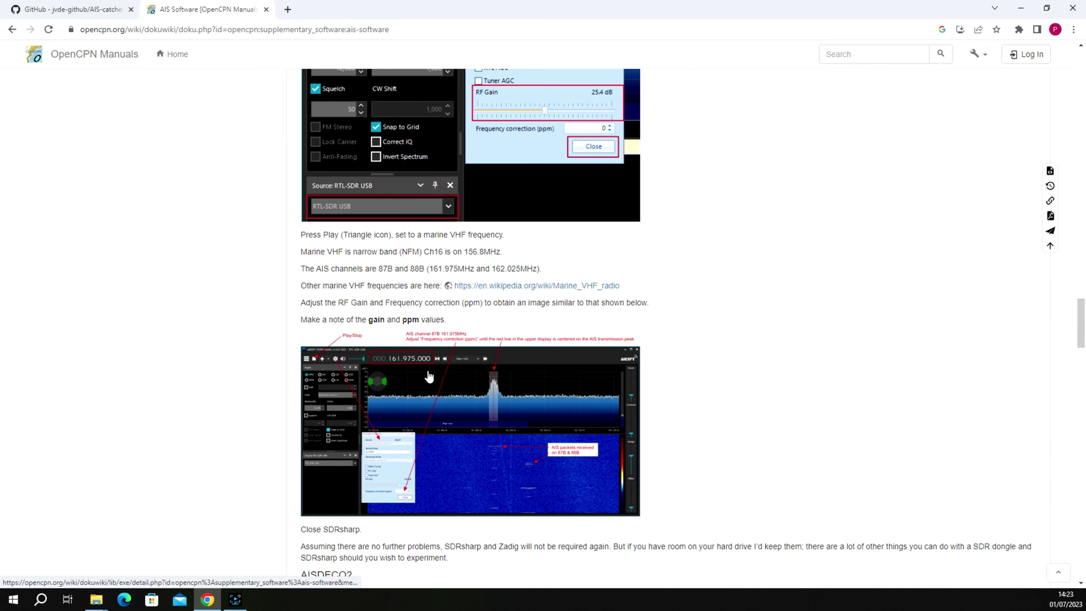
pyautogui.scroll(-3, 441, 374)
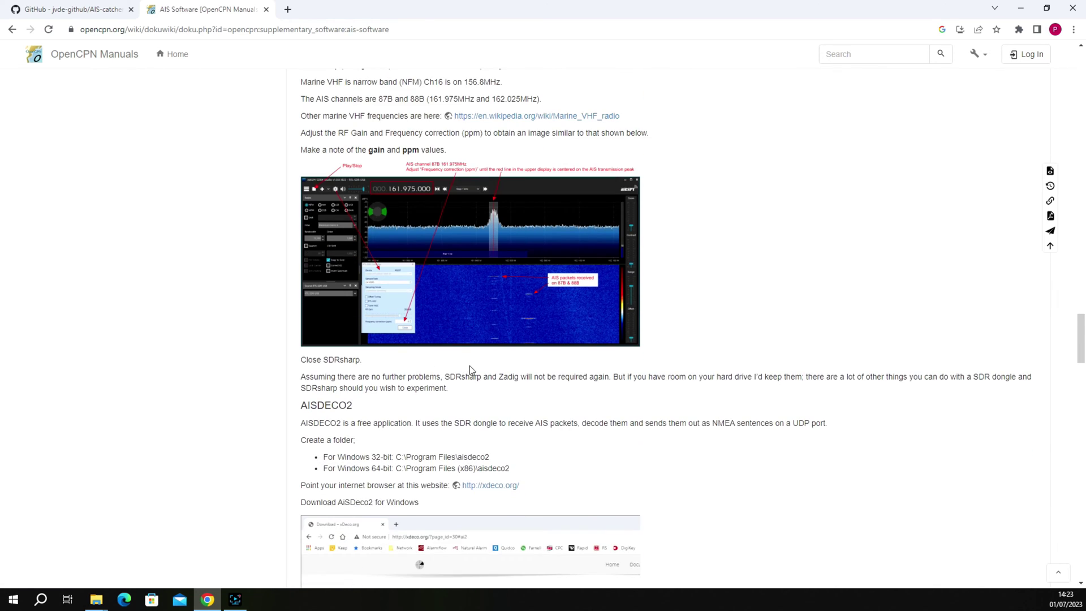
pyautogui.scroll(-4, 470, 365)
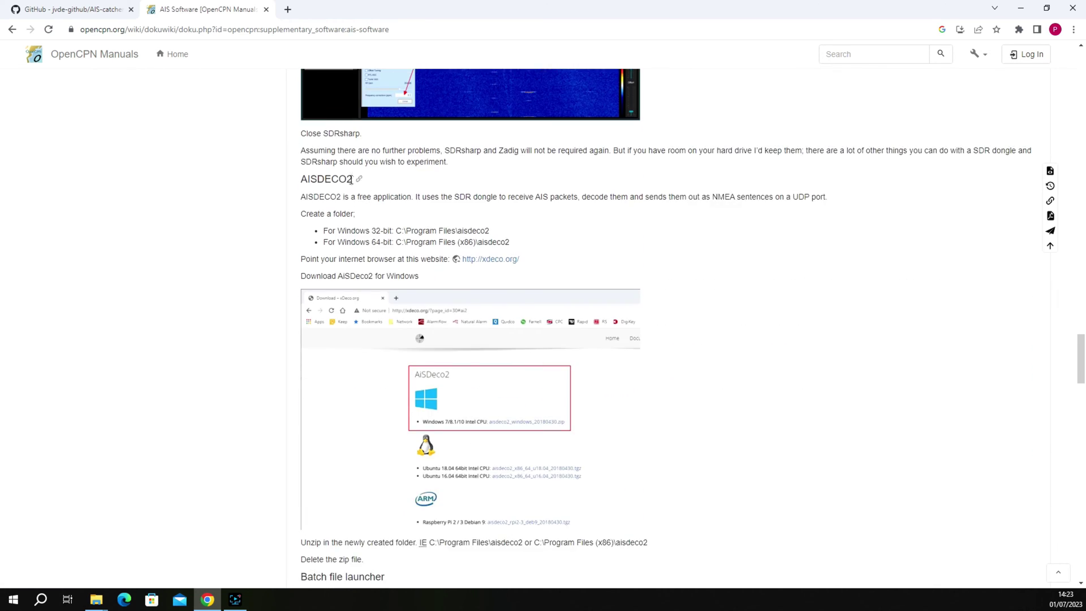
pyautogui.scroll(-10, 383, 262)
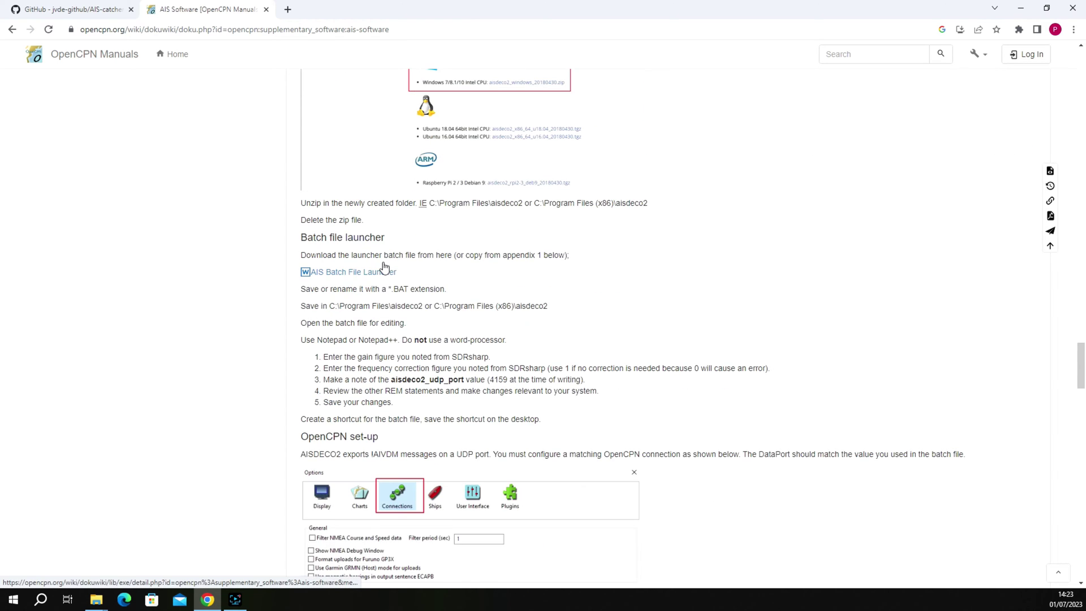
pyautogui.scroll(-8, 382, 262)
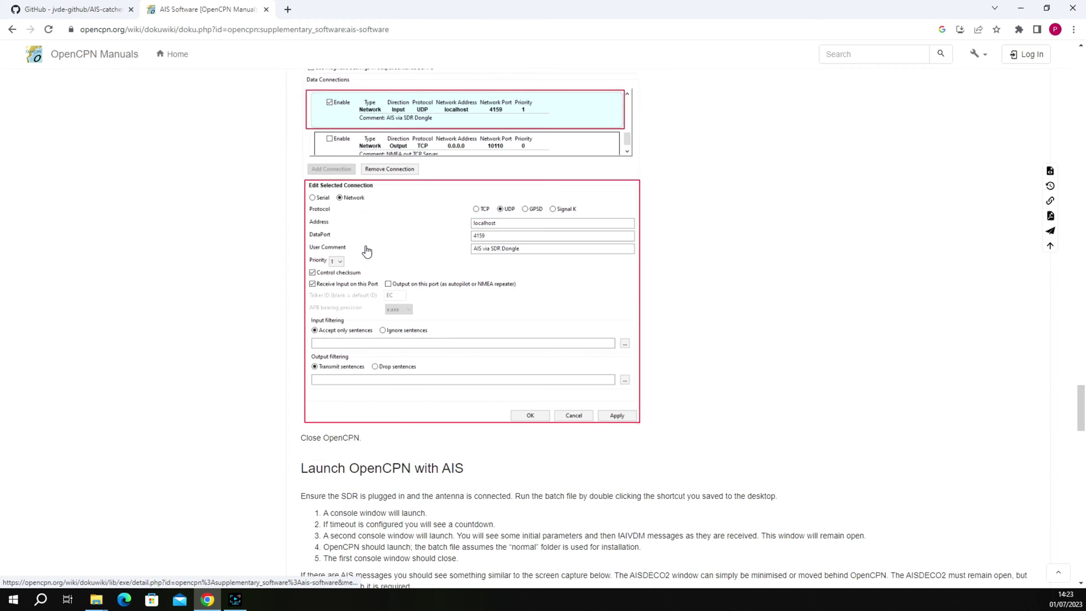
pyautogui.scroll(-7, 461, 312)
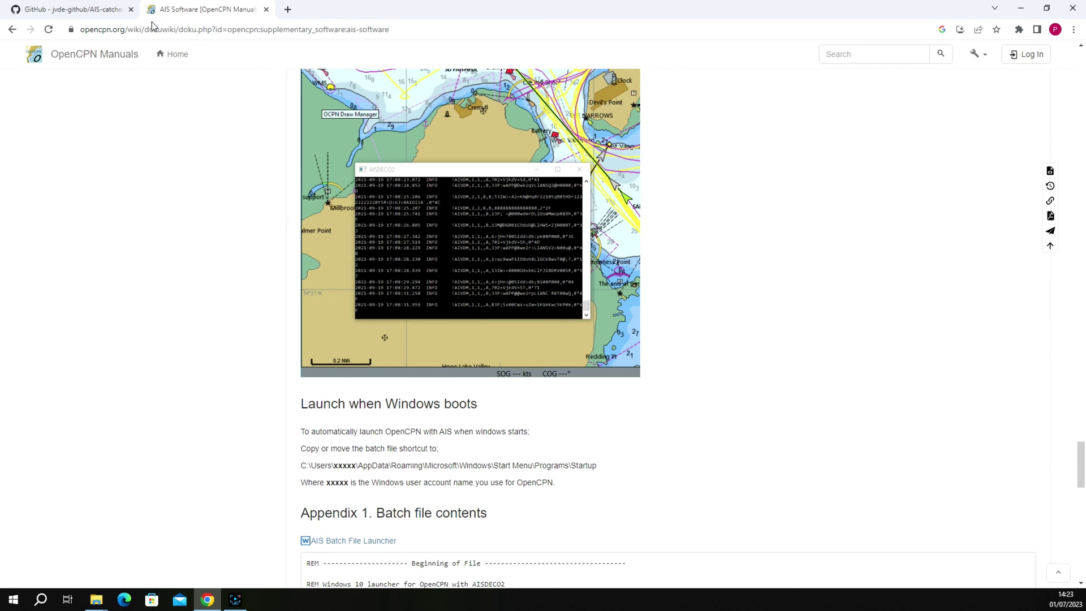
# - Return to the start of the AIS-catcher GitHub repository page and briefly view the local AIS-Catcher folder
pyautogui.click(70, 9)
pyautogui.scroll(15, 459, 218)
pyautogui.scroll(7, 459, 218)
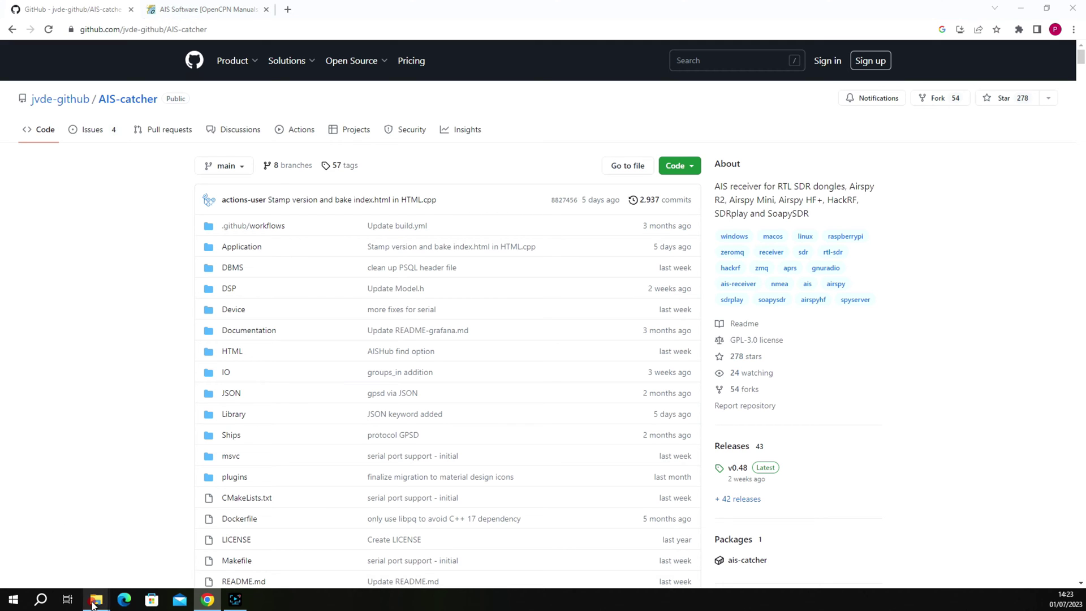
pyautogui.moveTo(96, 600)
pyautogui.click(84, 549)
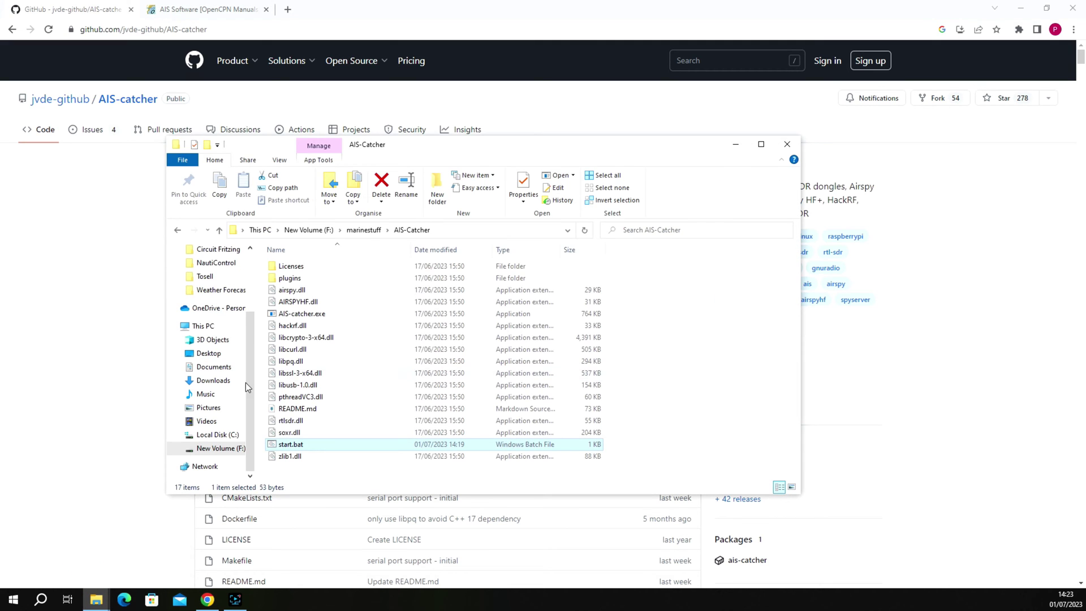
pyautogui.click(120, 314)
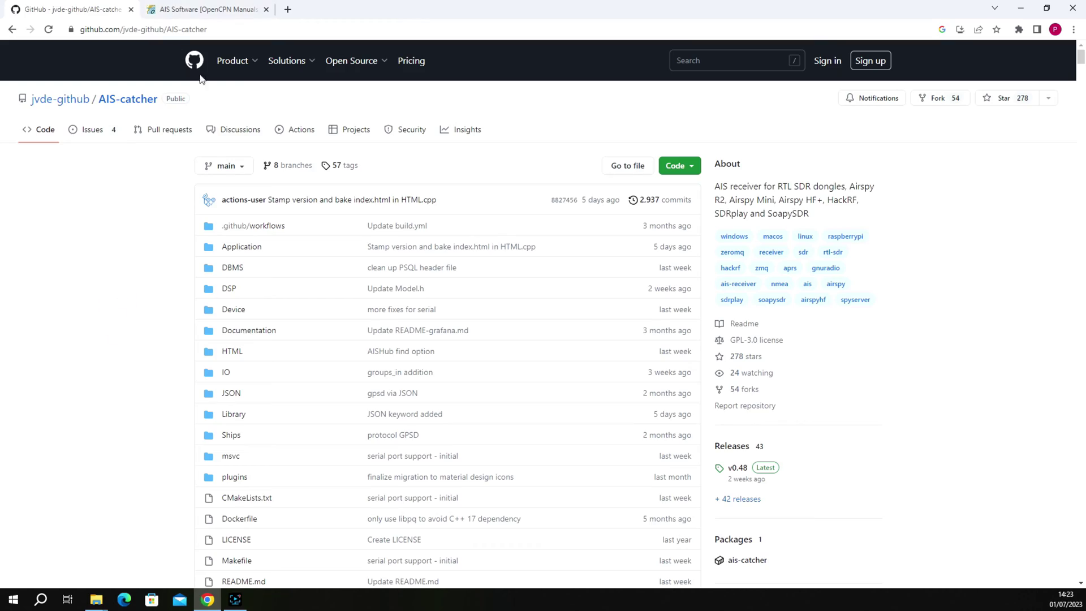
# - Read the AIS-catcher README on basic usage, highlighting the UDP broadcast command, plus the screen output and web interface options
pyautogui.scroll(-20, 273, 347)
pyautogui.scroll(-5, 273, 362)
pyautogui.scroll(7, 278, 264)
pyautogui.scroll(-12, 319, 300)
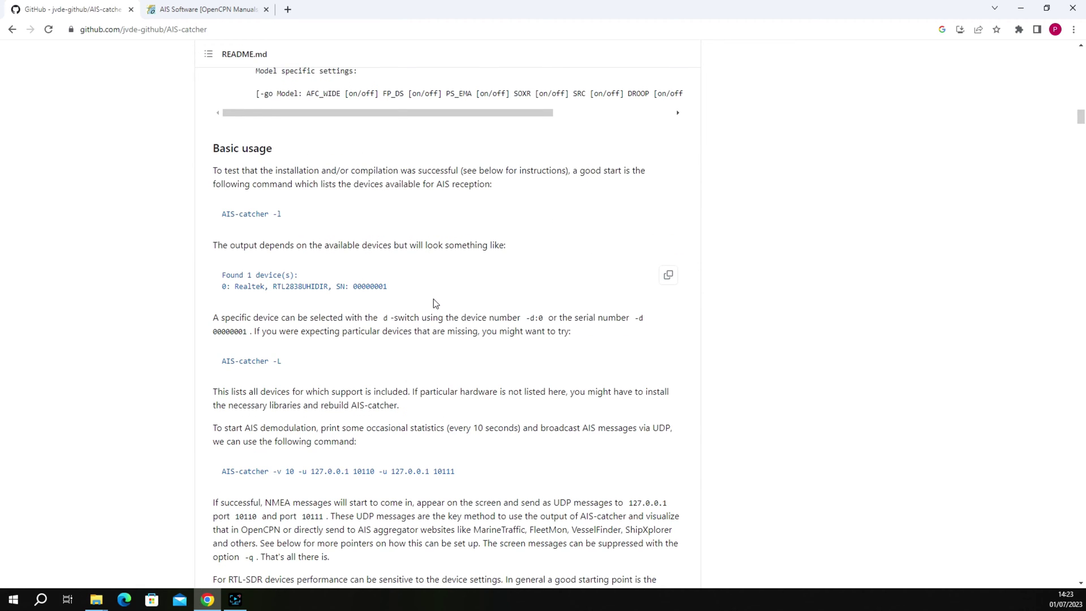
pyautogui.scroll(-4, 405, 305)
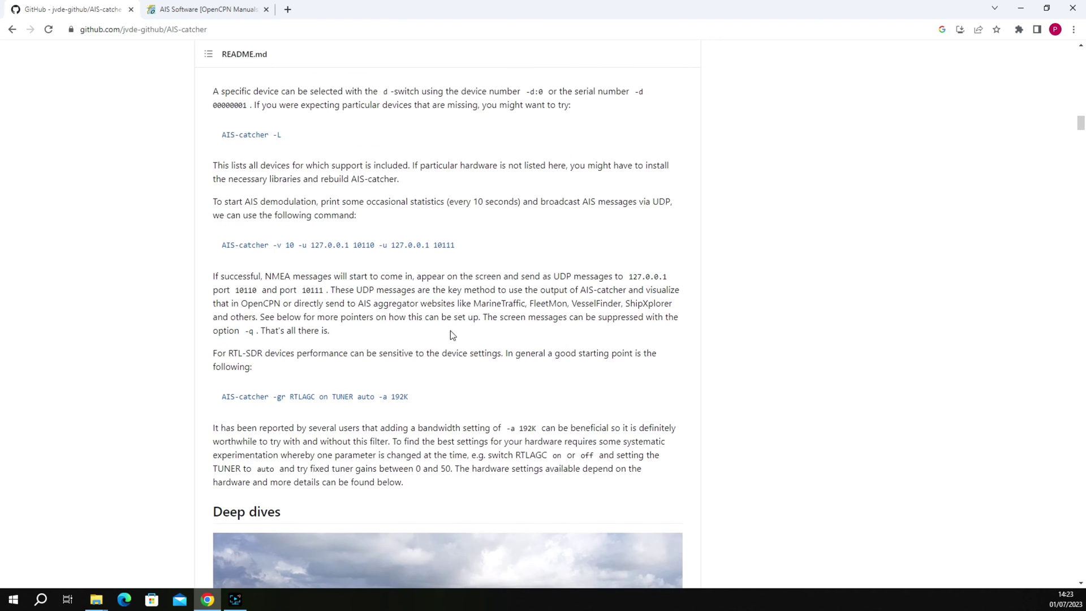
pyautogui.moveTo(481, 247); pyautogui.dragTo(212, 243)
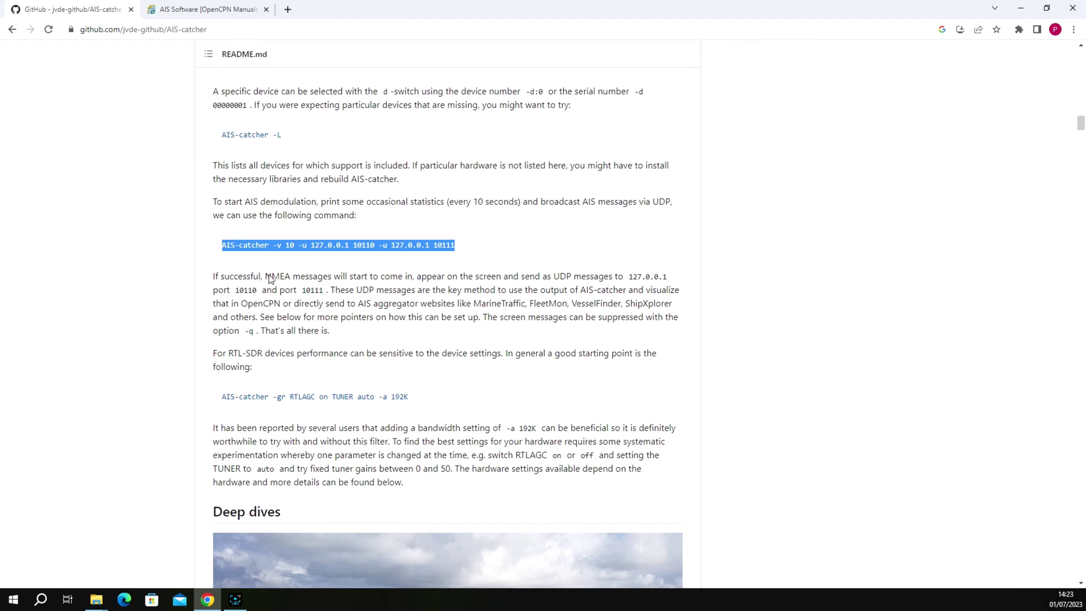
pyautogui.scroll(-2, 362, 326)
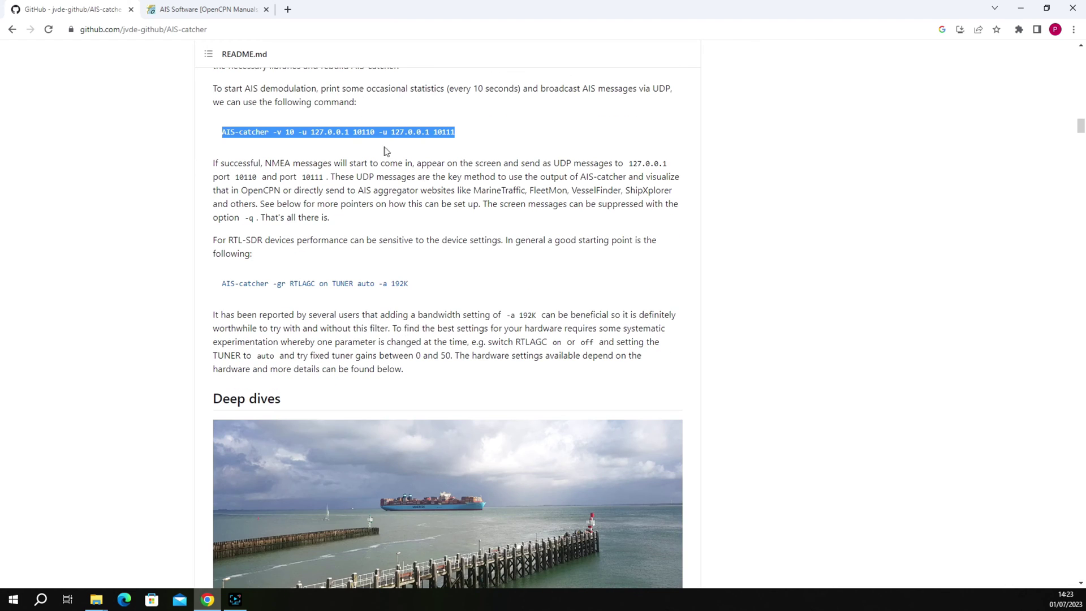
pyautogui.scroll(-10, 399, 254)
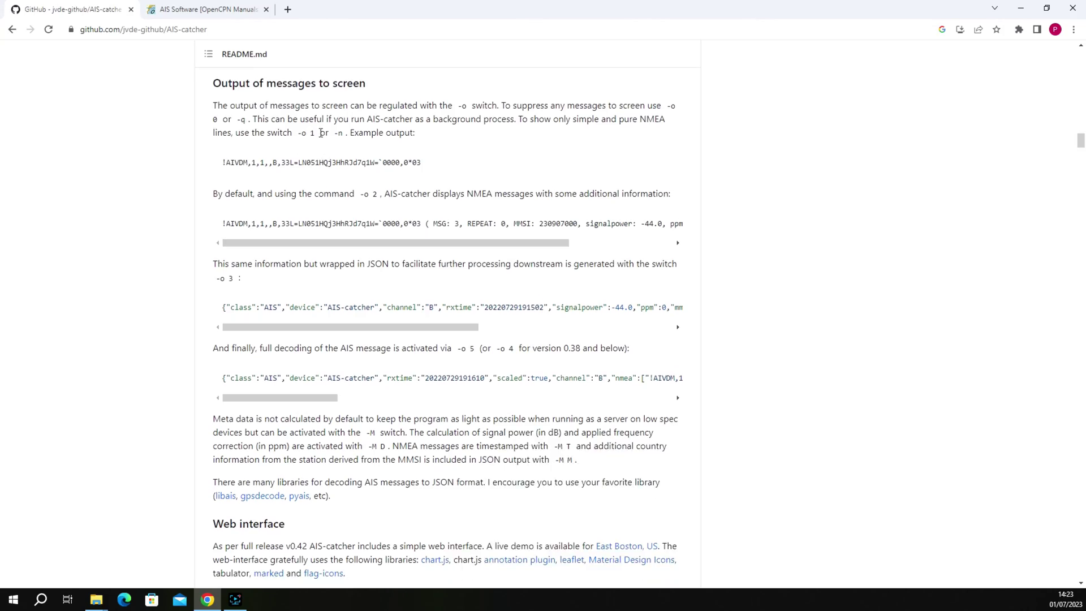
pyautogui.scroll(-10, 339, 136)
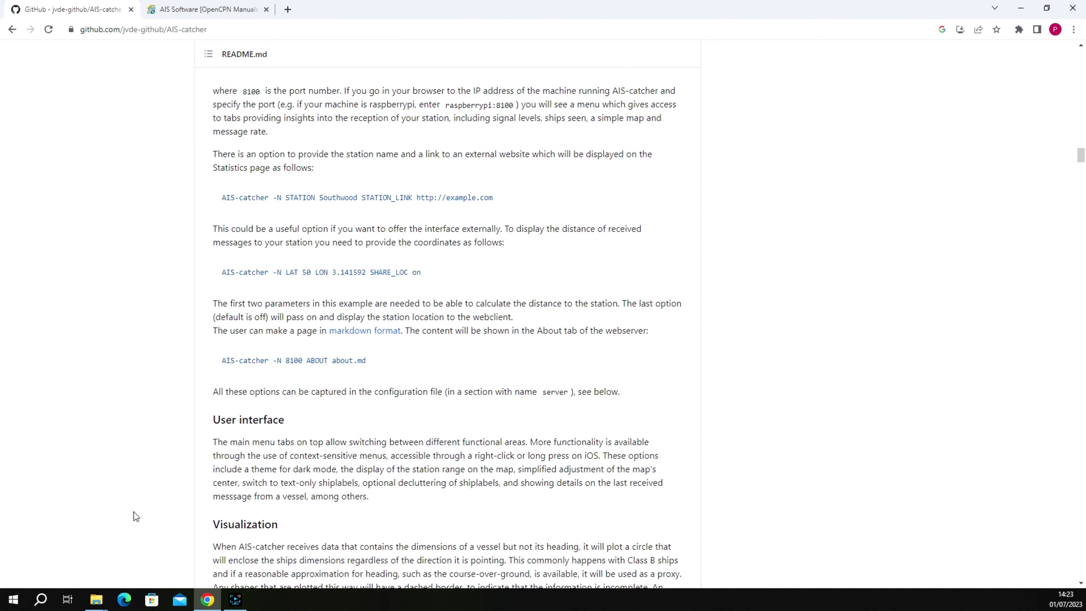
# - Run start.bat from the AIS-Catcher folder, move its console window into view, and close the folder window
pyautogui.moveTo(97, 604)
pyautogui.click(83, 547)
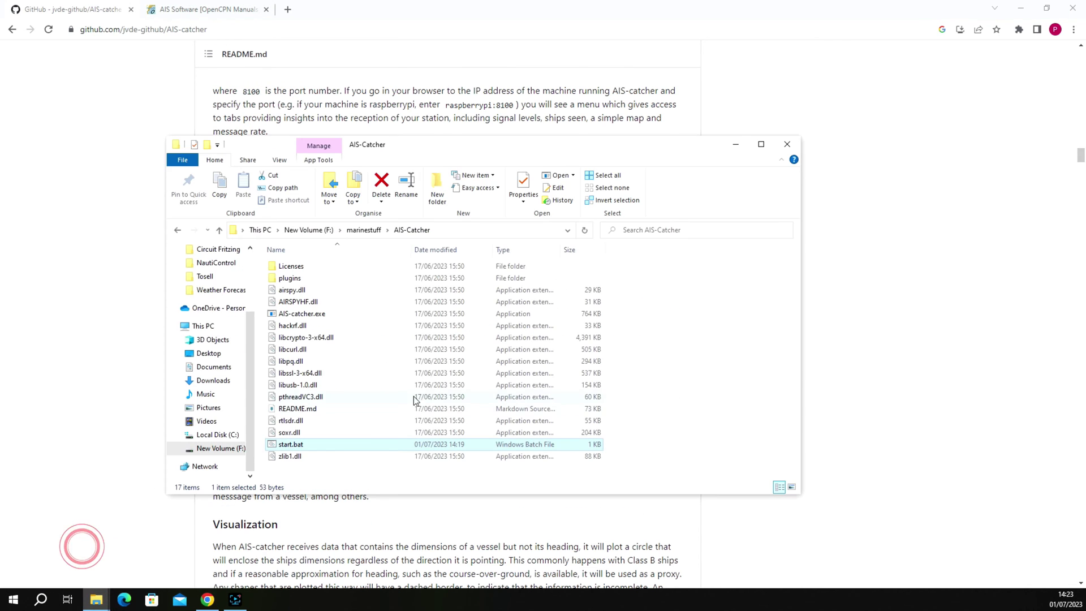
pyautogui.doubleClick(310, 445)
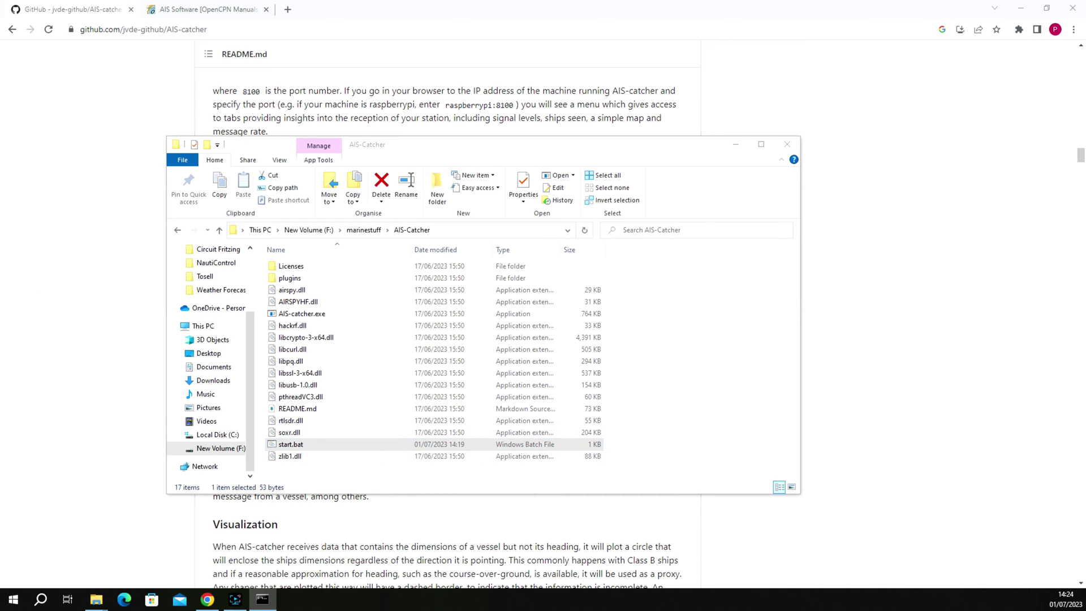
pyautogui.moveTo(546, 72); pyautogui.dragTo(595, 84)
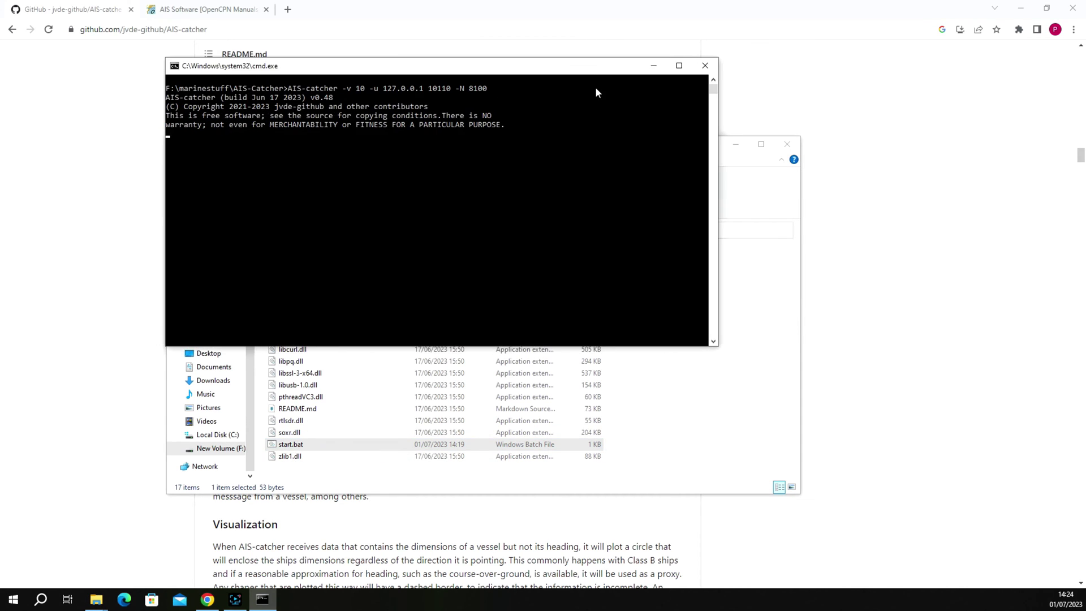
pyautogui.click(787, 145)
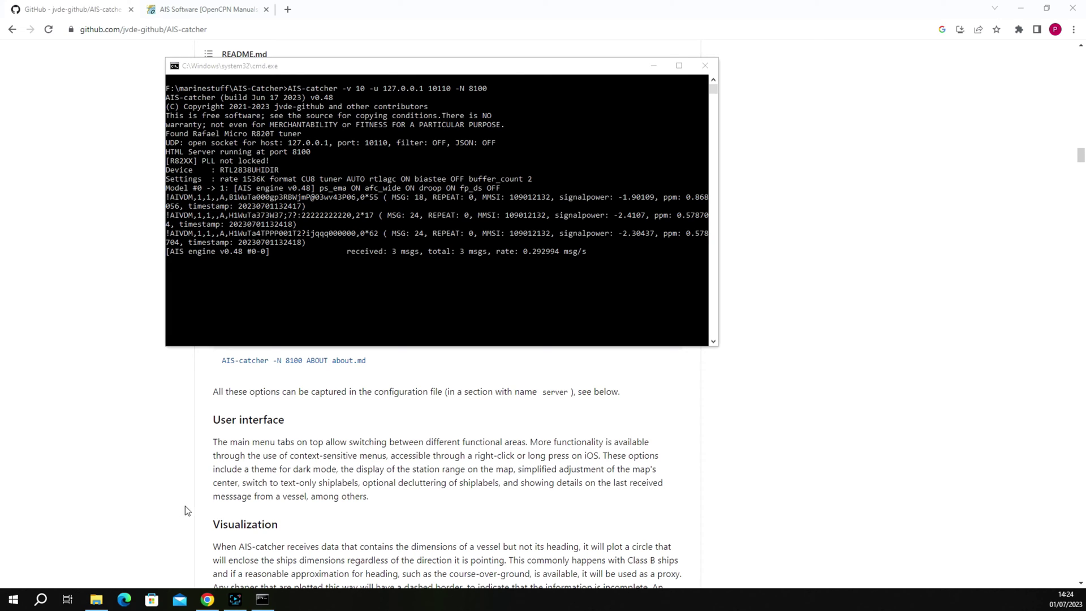
# - Launch OpenCPN and maximize its chart window
pyautogui.click(14, 601)
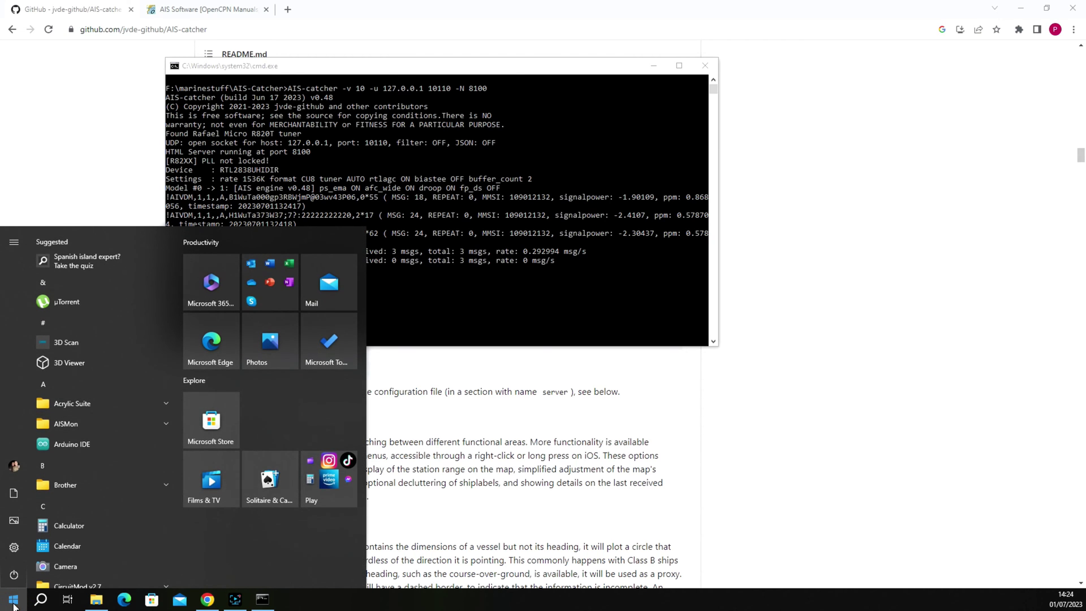
pyautogui.click(13, 603)
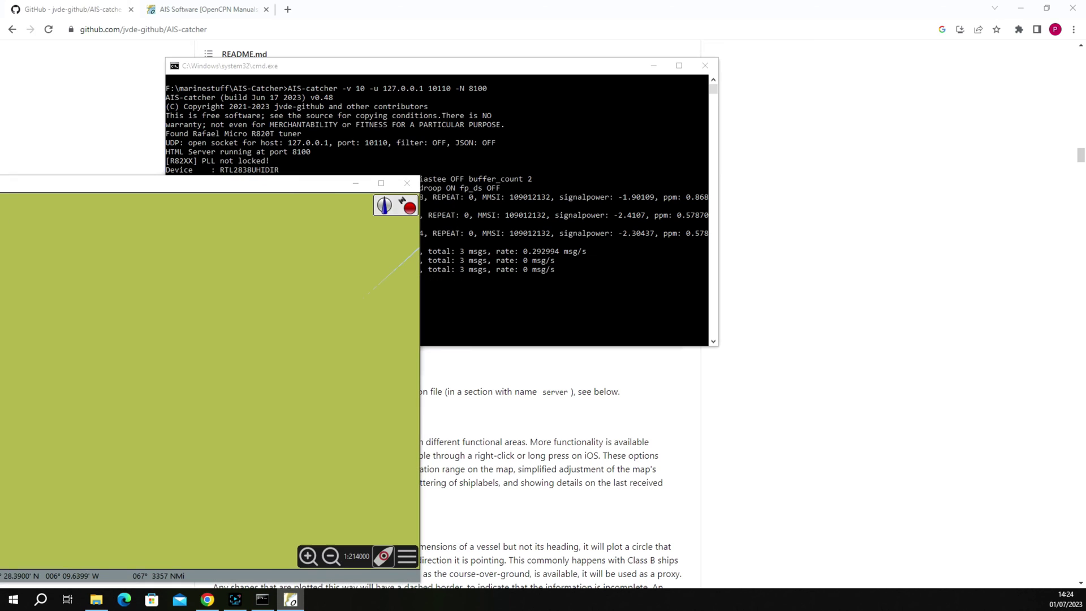
pyautogui.moveTo(473, 127); pyautogui.dragTo(515, 121)
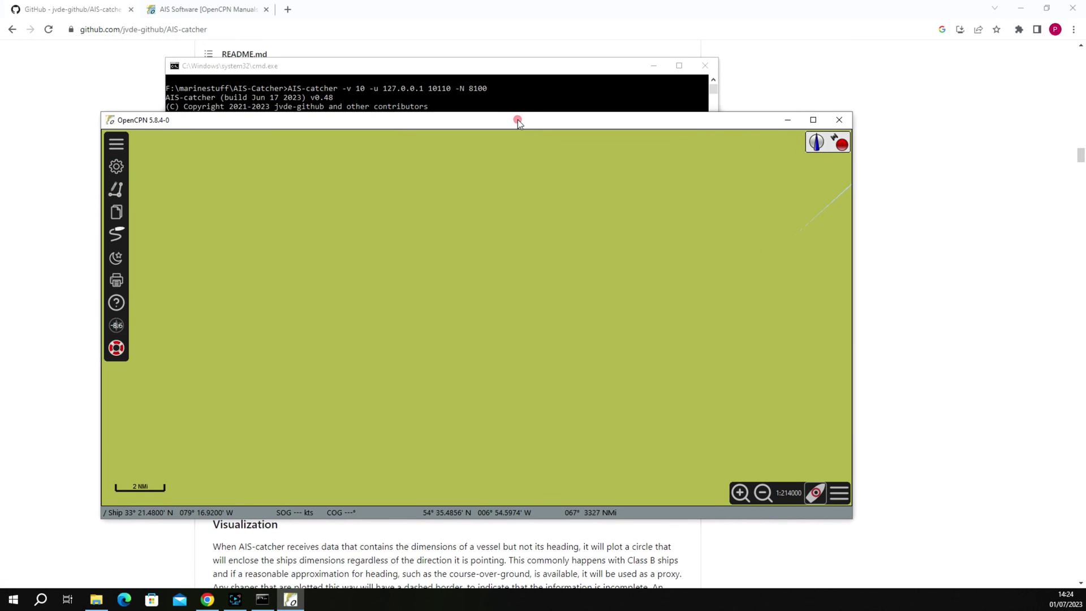
pyautogui.doubleClick(515, 121)
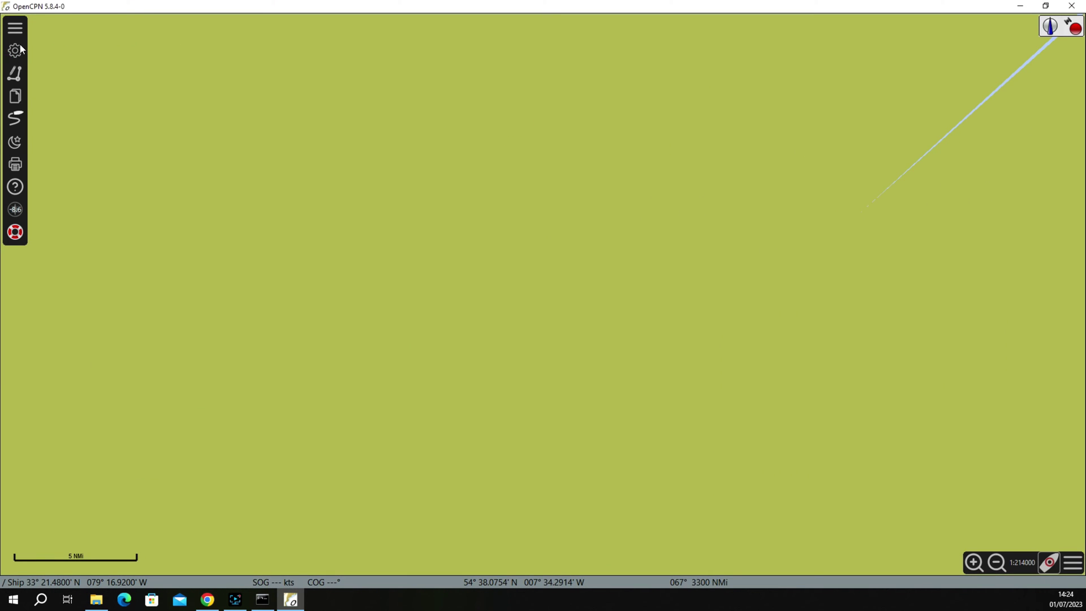
# - Open the existing UDP network connection at 127.0.0.1 for editing in the connection options
pyautogui.click(16, 50)
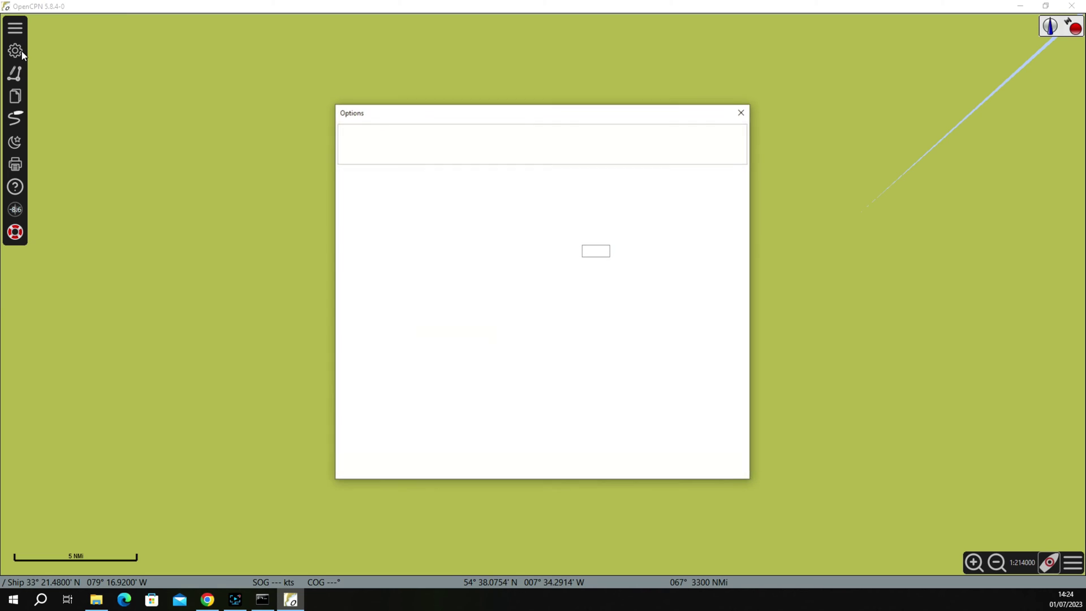
pyautogui.click(452, 142)
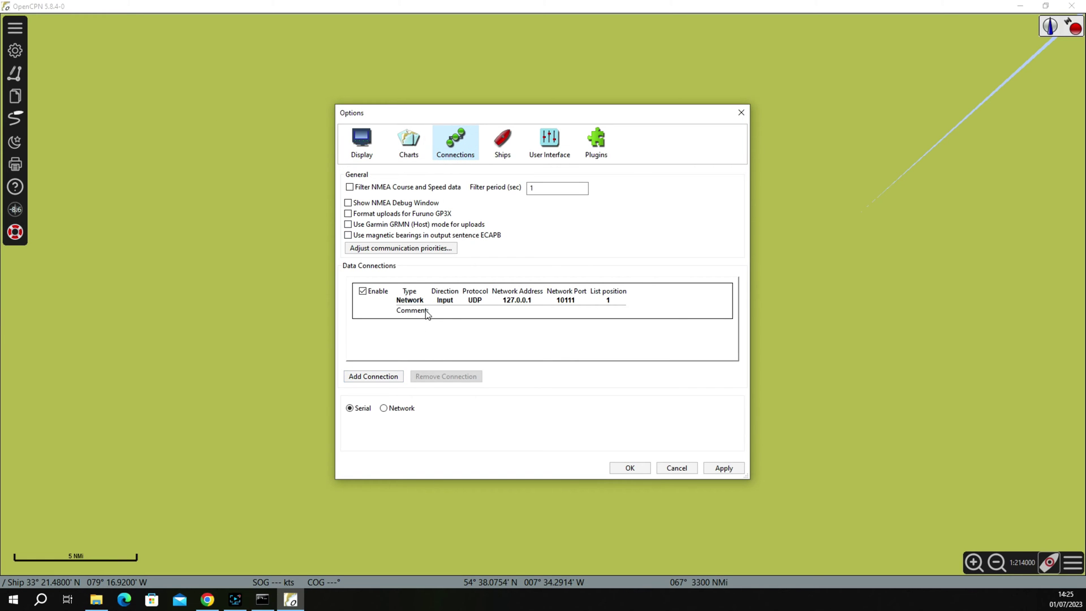
pyautogui.click(470, 296)
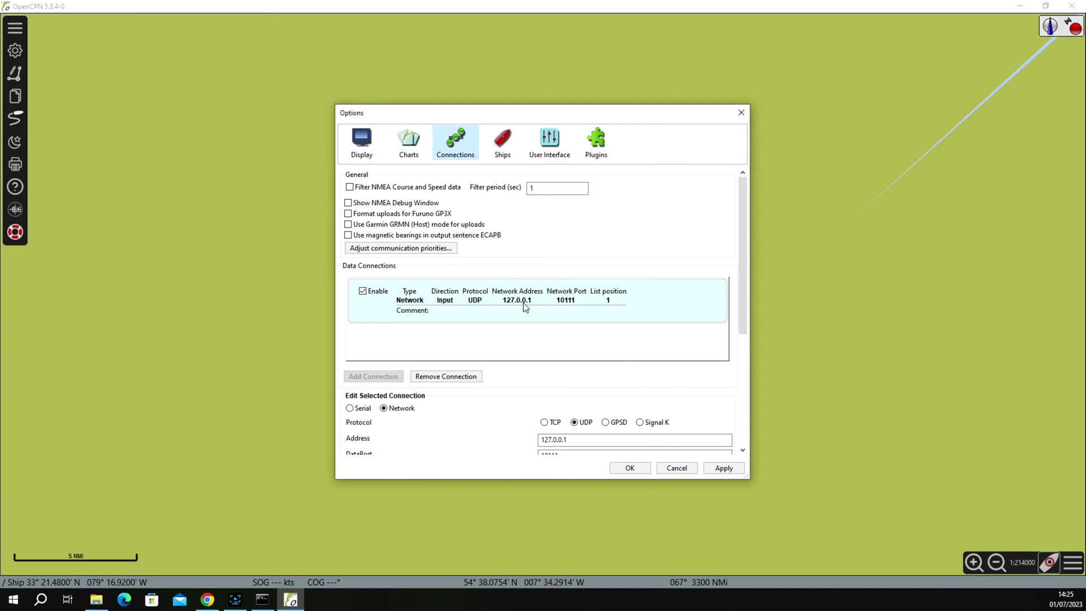
pyautogui.scroll(-3, 655, 396)
pyautogui.scroll(-3, 654, 395)
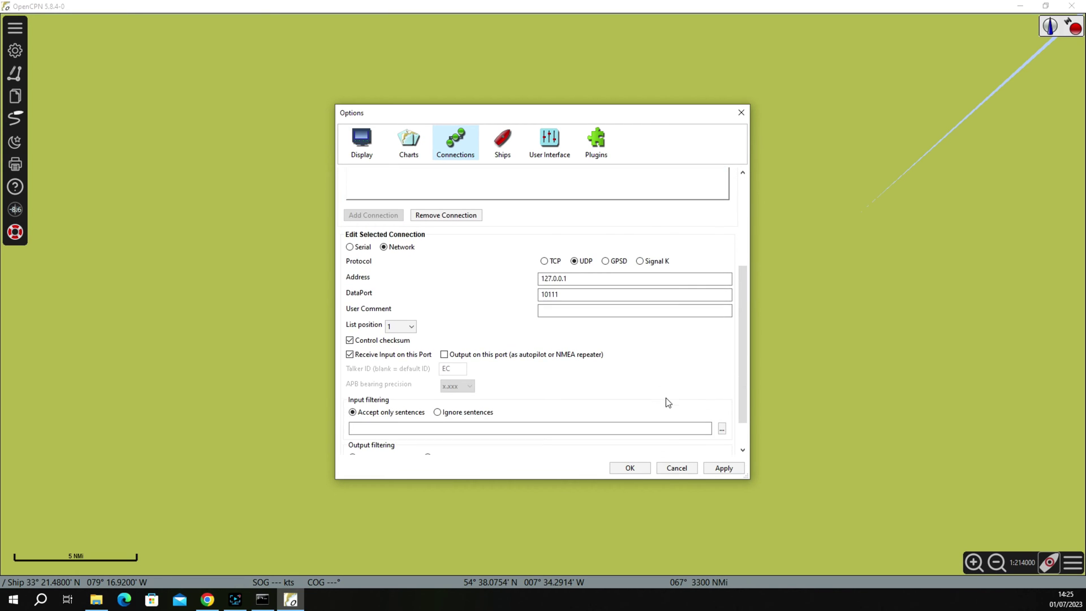
# - Check the UDP port in the AIS-catcher console, set the connection's DataPort to 10110, and save the options
pyautogui.doubleClick(590, 278)
pyautogui.doubleClick(587, 294)
pyautogui.click(263, 601)
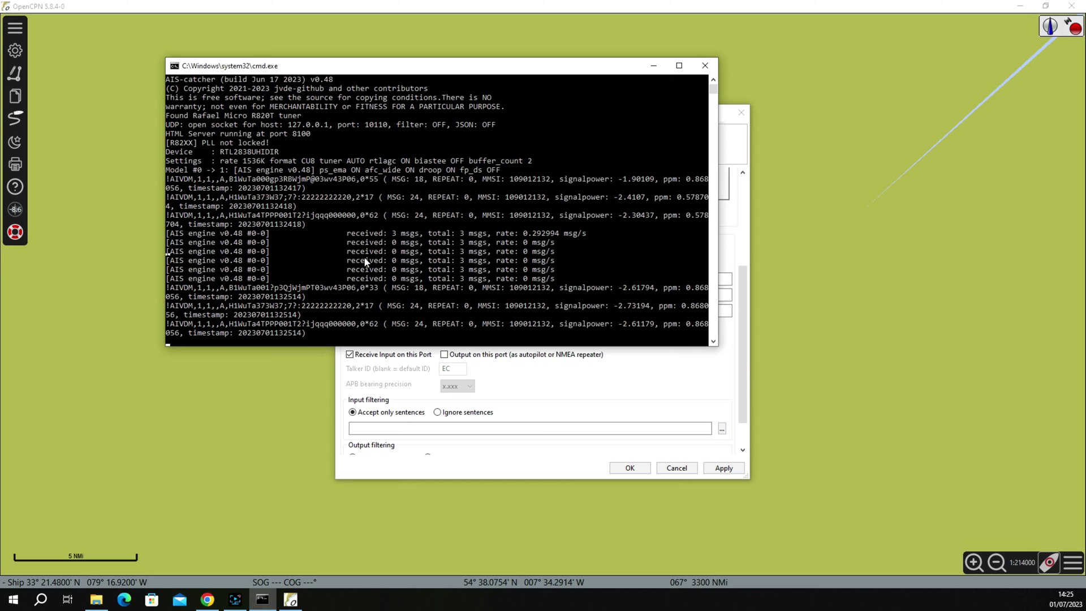
pyautogui.click(535, 402)
pyautogui.click(565, 294)
pyautogui.write('0110')
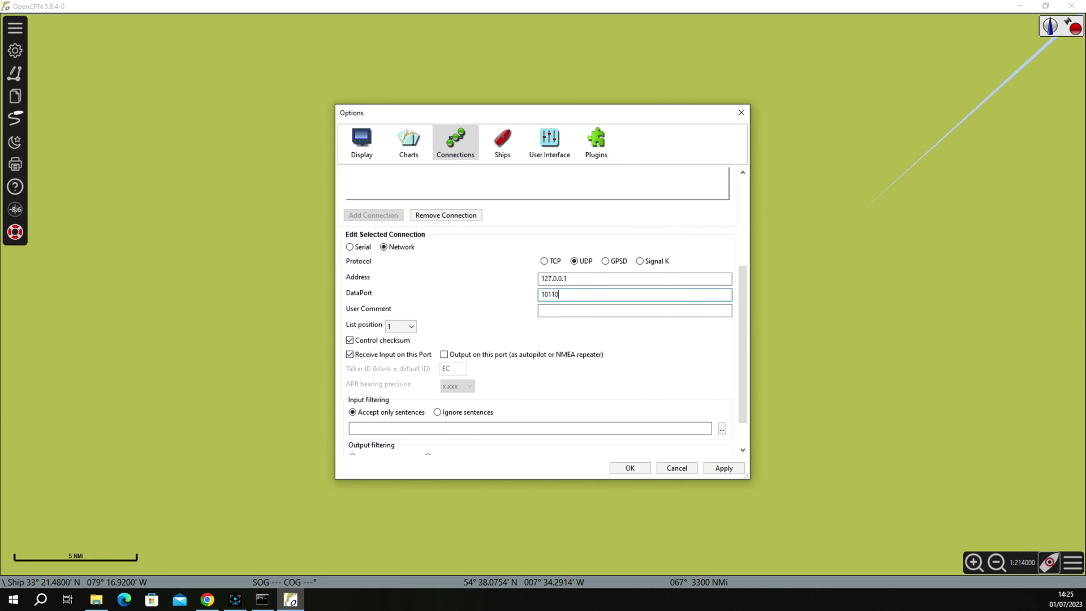
pyautogui.scroll(-3, 557, 339)
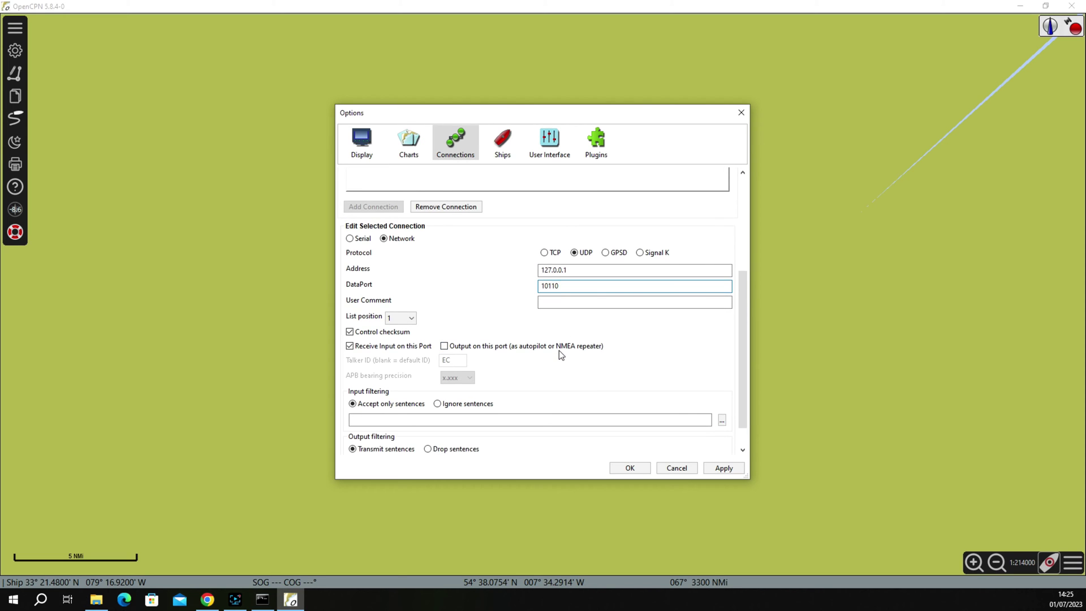
pyautogui.click(719, 468)
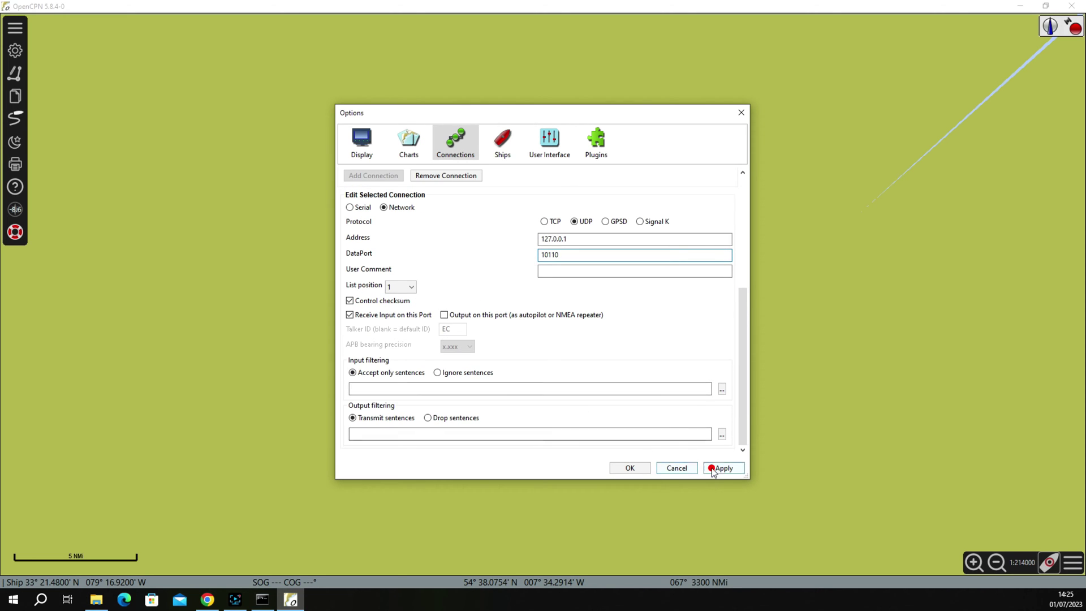
pyautogui.click(621, 468)
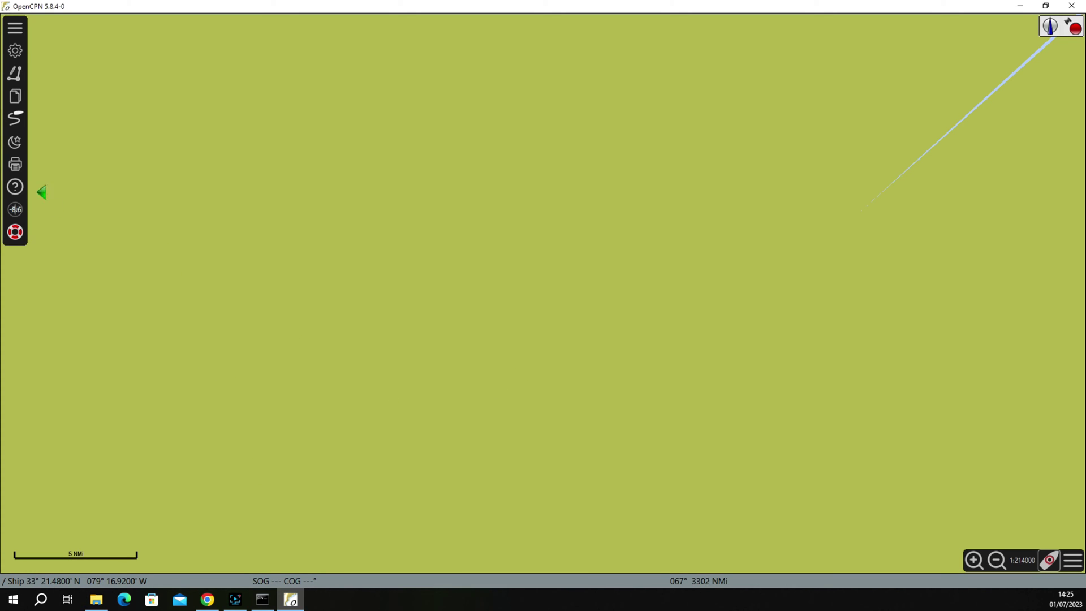
# - Enable the NMEA Debug Window in the connection options, move it clear of the dialog, and save the options
pyautogui.click(15, 53)
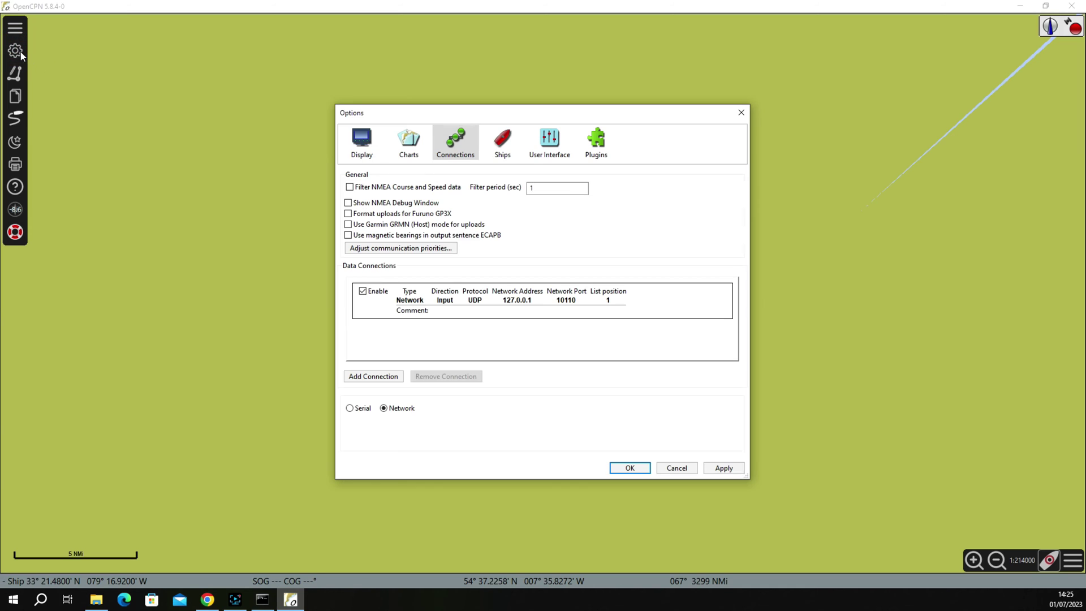
pyautogui.click(395, 203)
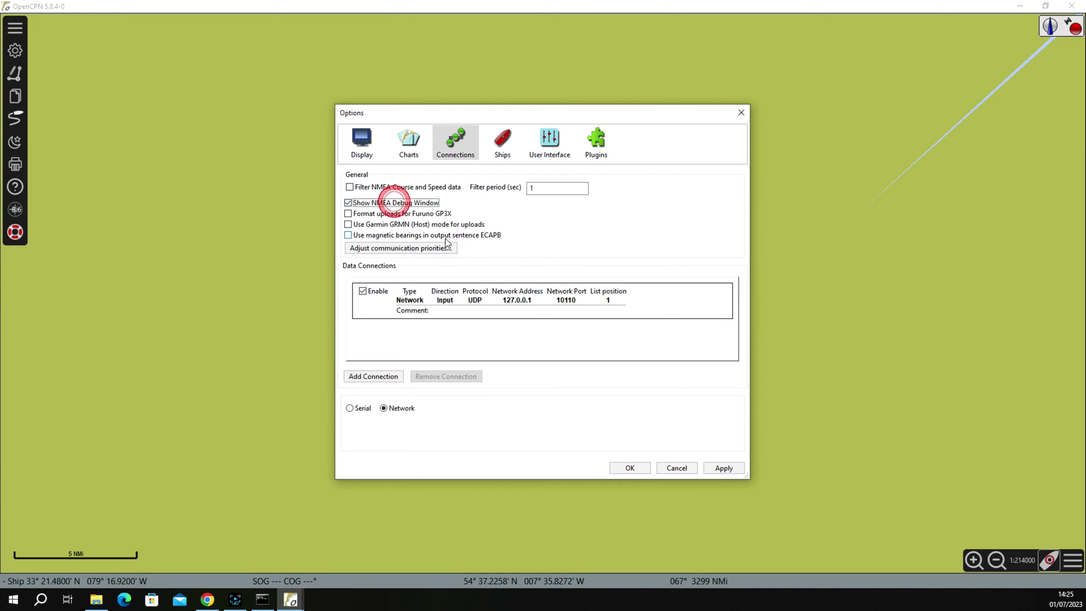
pyautogui.moveTo(386, 211); pyautogui.dragTo(483, 202)
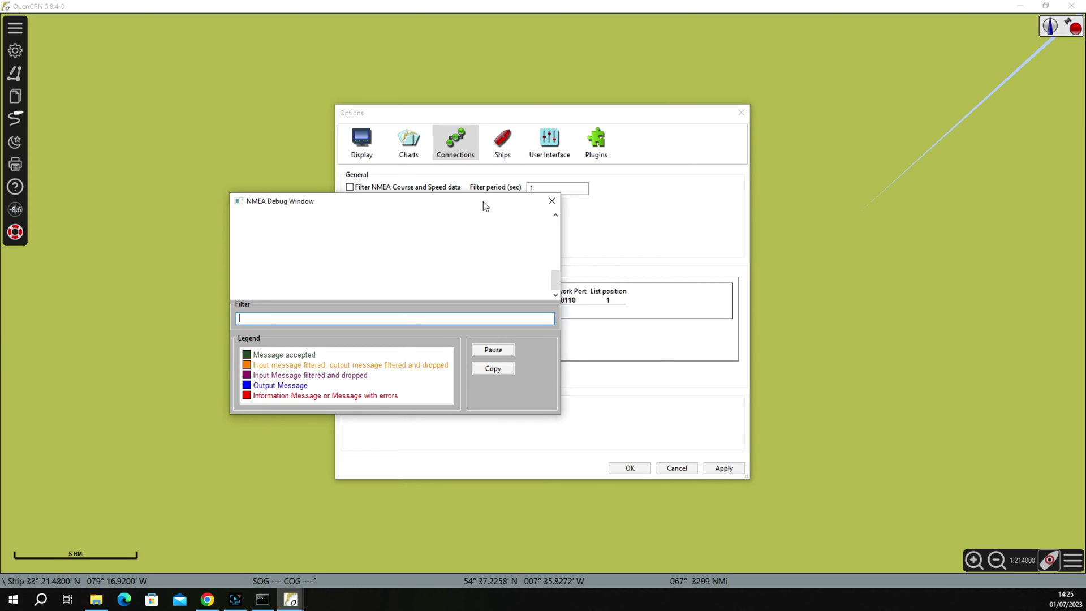
pyautogui.moveTo(466, 204); pyautogui.dragTo(839, 103)
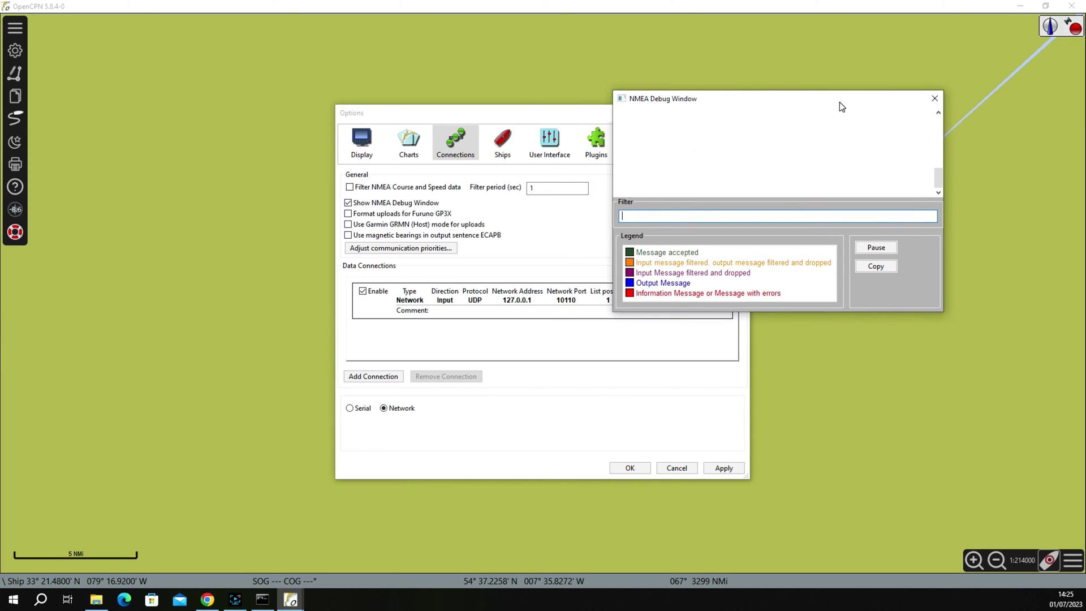
pyautogui.click(723, 468)
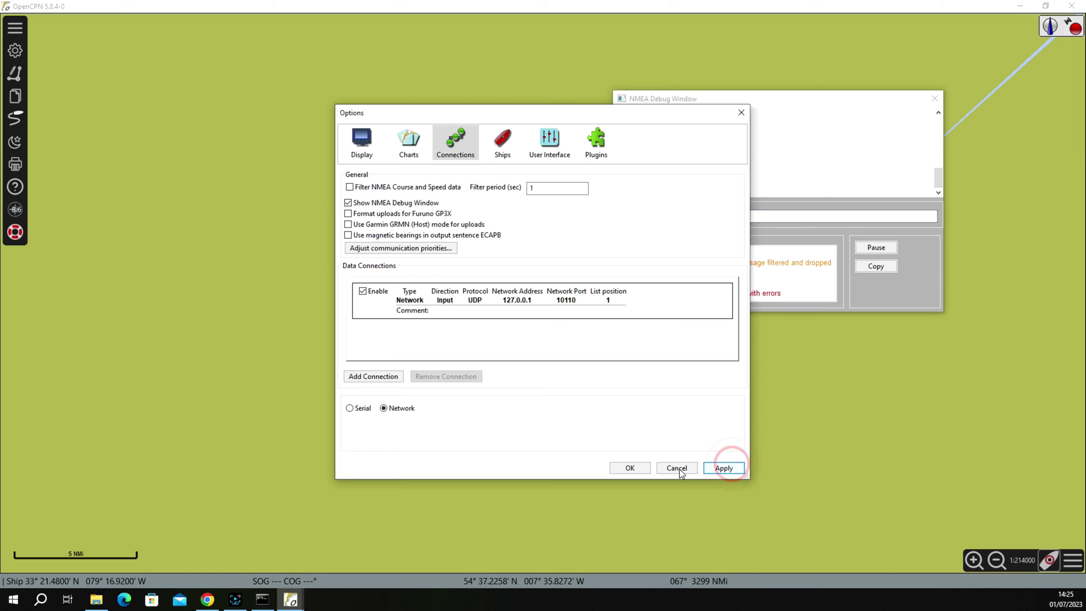
pyautogui.click(627, 468)
# - Move the NMEA Debug Window to a clear area of the chart and bring the received AIS target near the chart's centre
pyautogui.moveTo(691, 99); pyautogui.dragTo(222, 105)
pyautogui.scroll(-1, 613, 377)
pyautogui.moveTo(561, 379); pyautogui.dragTo(632, 336)
pyautogui.scroll(2, 631, 322)
pyautogui.click(664, 286)
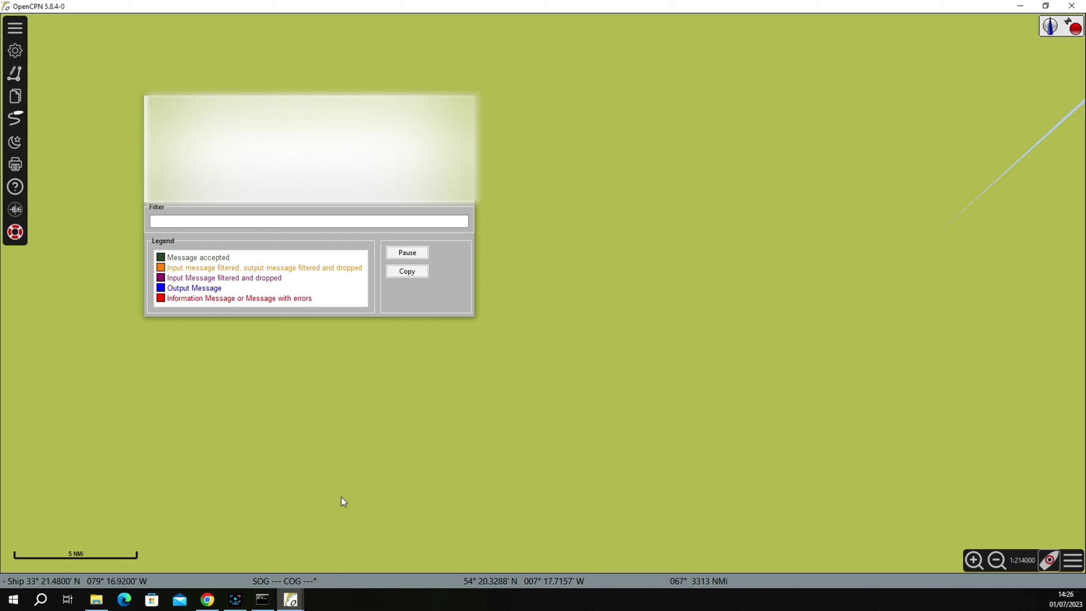
pyautogui.moveTo(262, 598)
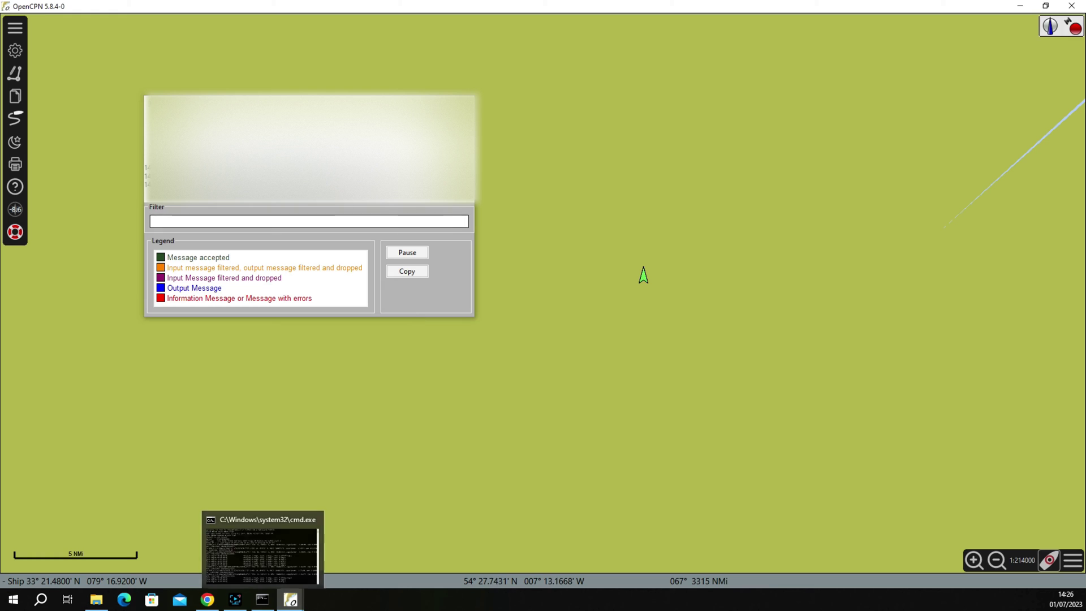
pyautogui.click(640, 277)
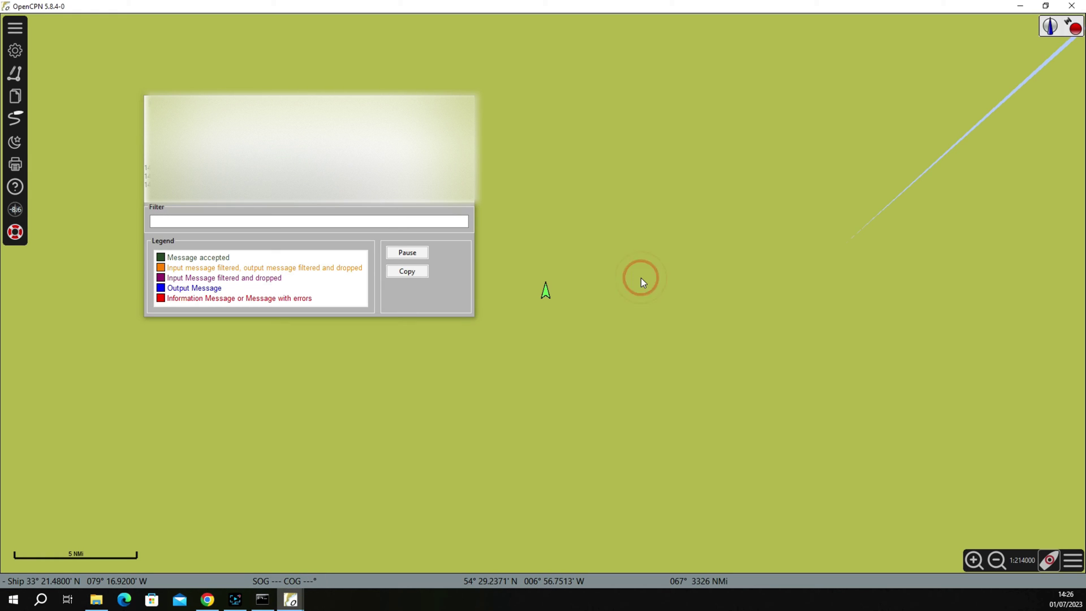
# - Open the target query for the AIS target on the chart and place its window beside the target
pyautogui.moveTo(547, 292)
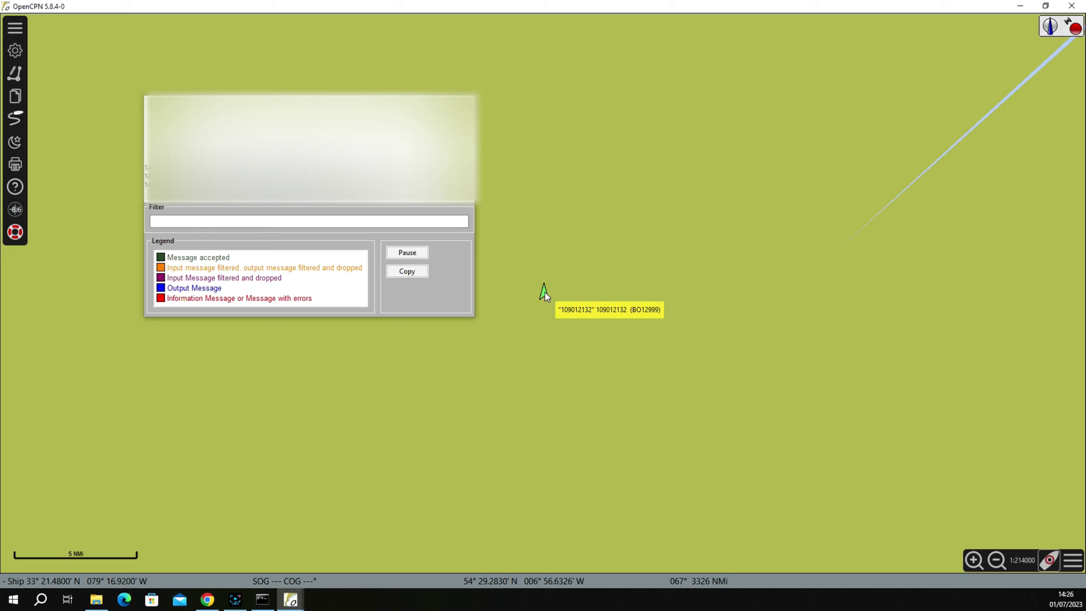
pyautogui.rightClick(545, 292)
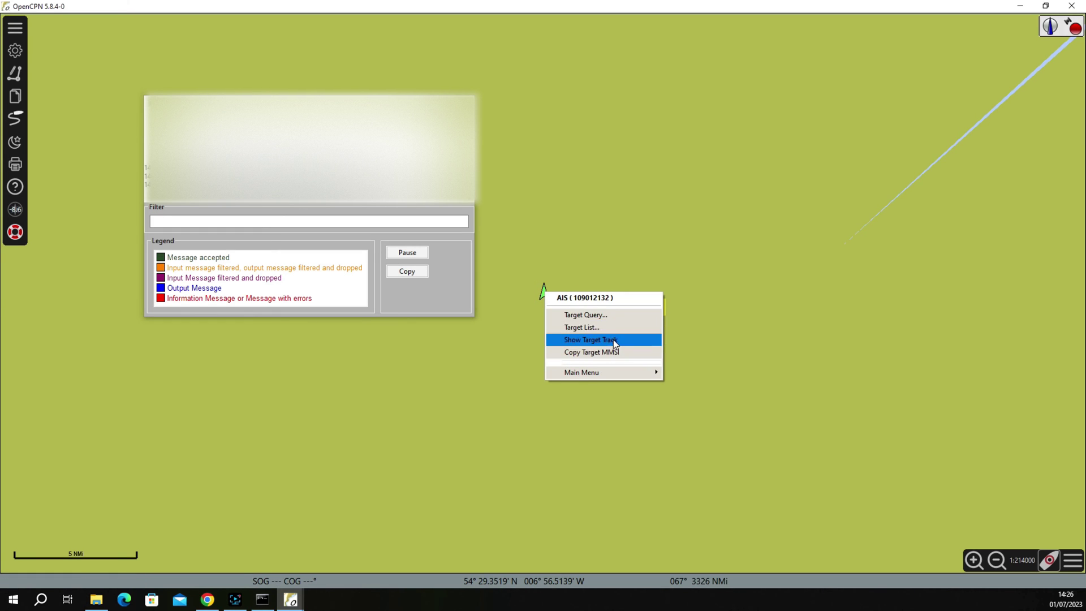
pyautogui.click(608, 297)
pyautogui.click(542, 293)
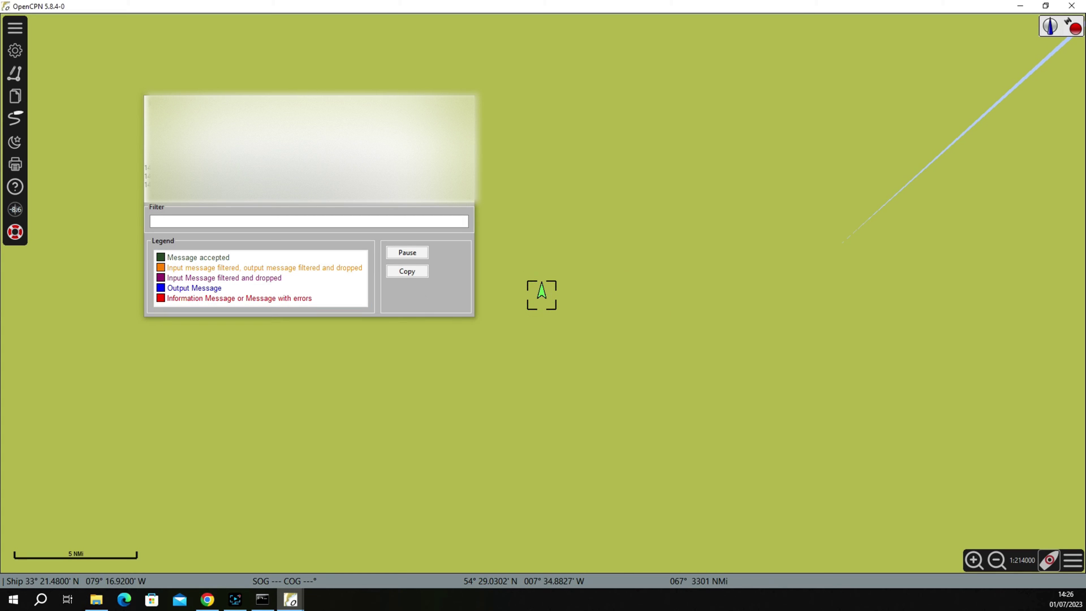
pyautogui.moveTo(250, 253); pyautogui.dragTo(669, 211)
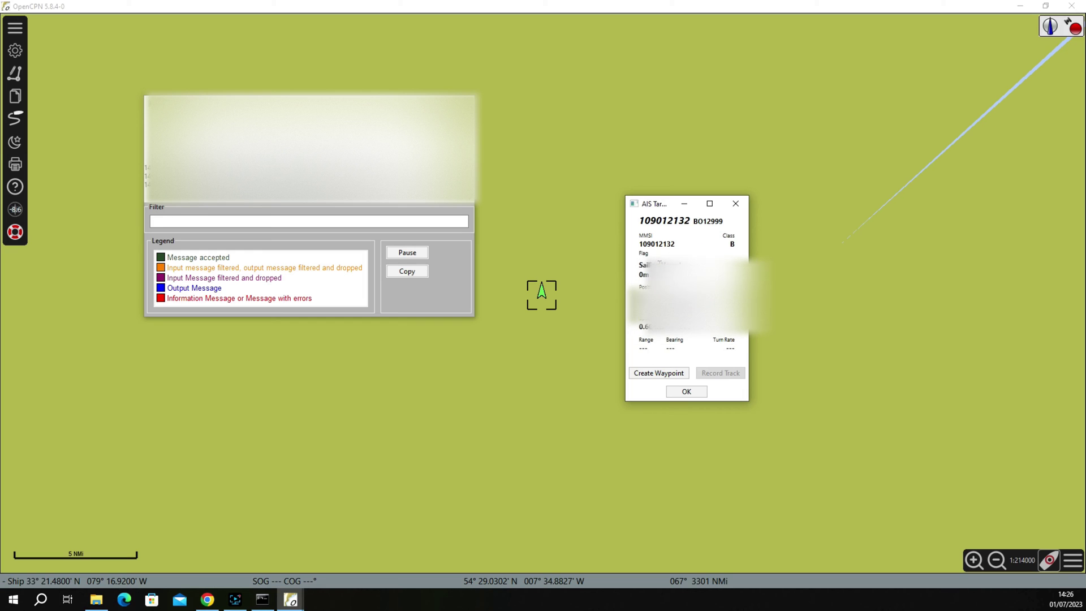
# - Examine the AIS target's MMSI, vessel type, dimensions and speed in the query window
pyautogui.click(679, 273)
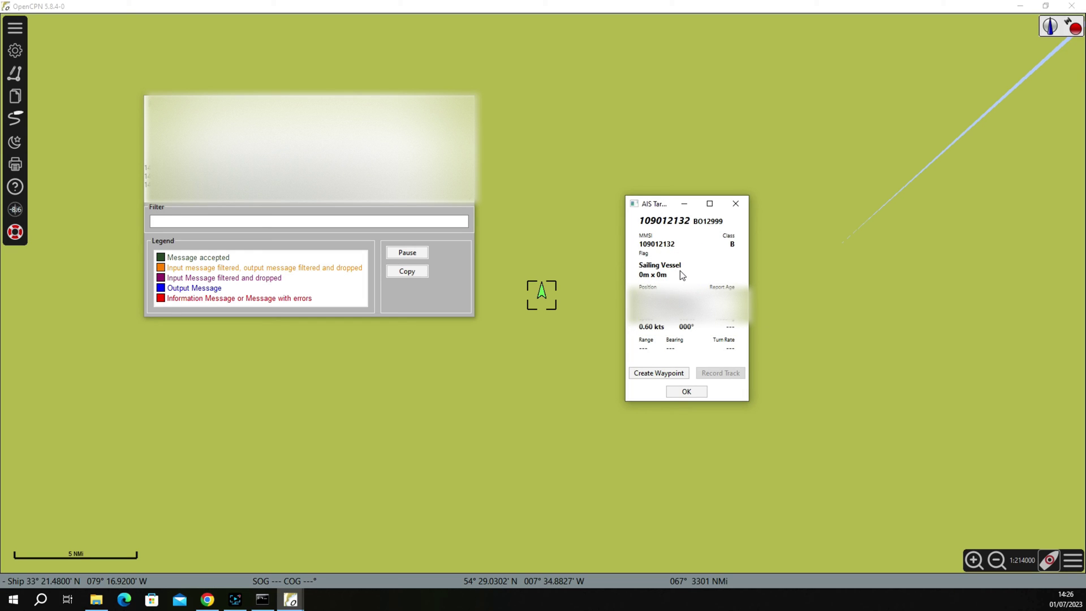
pyautogui.click(679, 272)
pyautogui.click(678, 273)
pyautogui.click(636, 274)
pyautogui.click(667, 274)
pyautogui.click(658, 242)
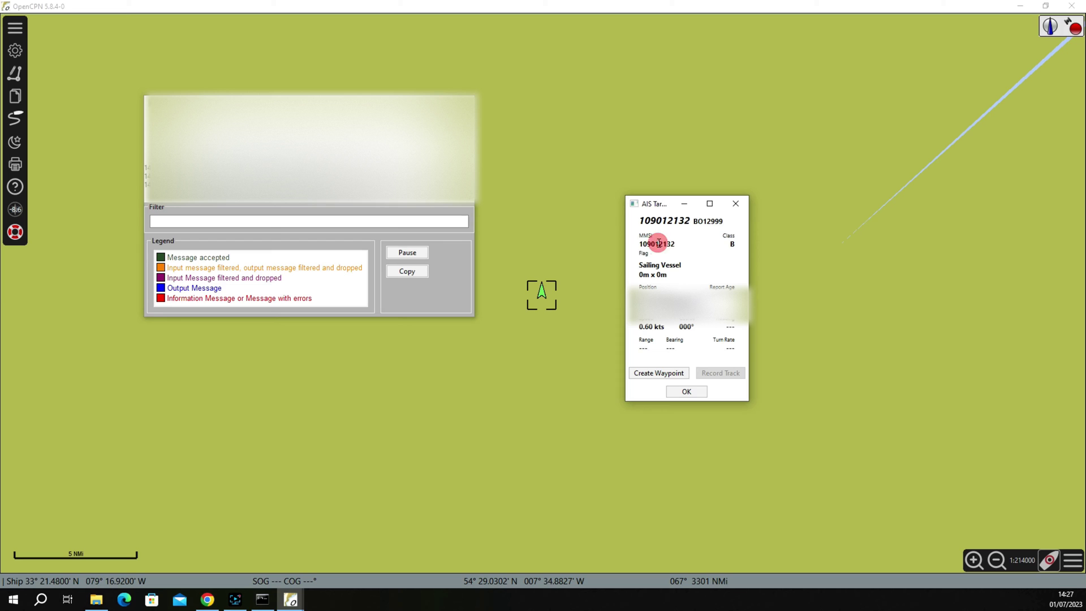
pyautogui.click(662, 275)
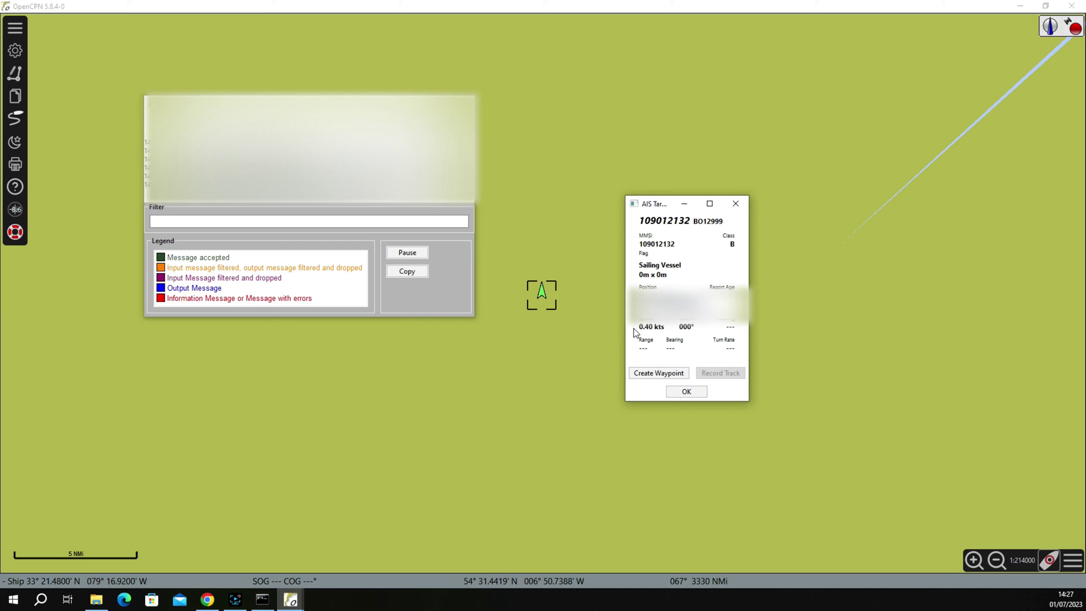
pyautogui.click(663, 327)
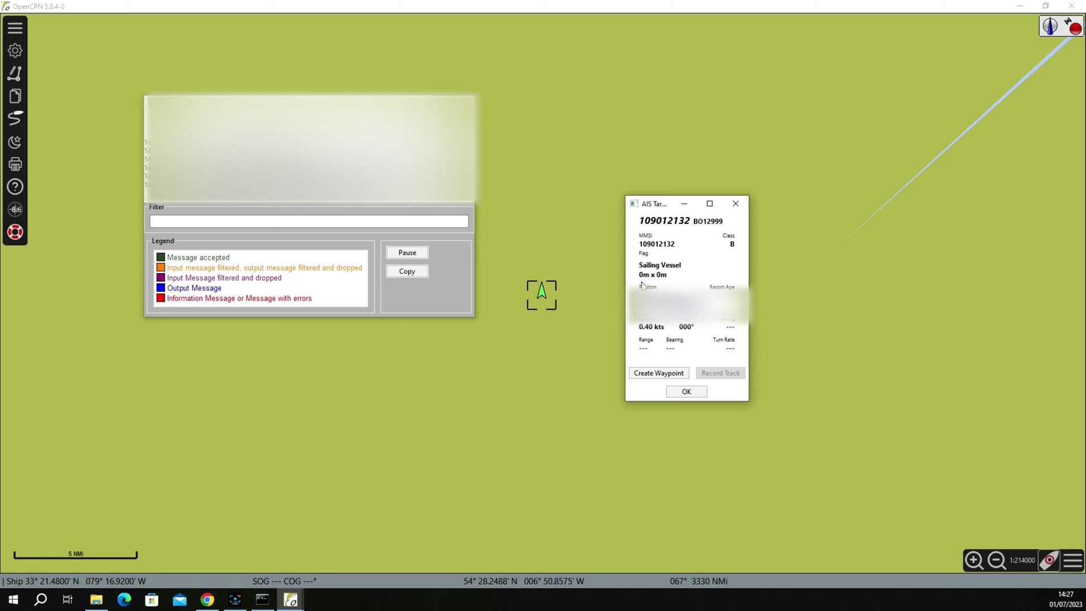
pyautogui.click(679, 243)
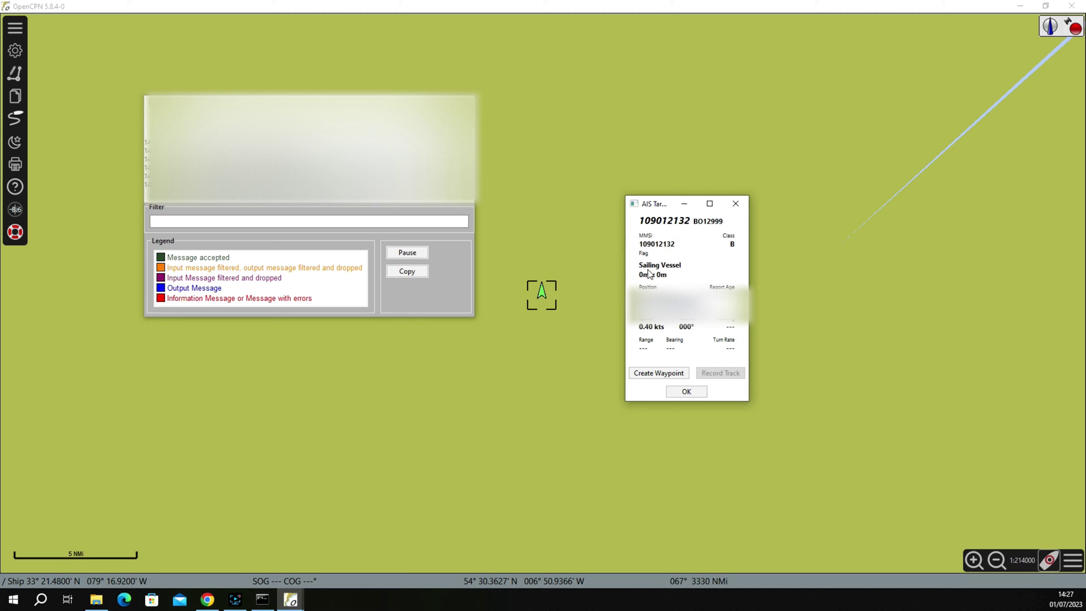